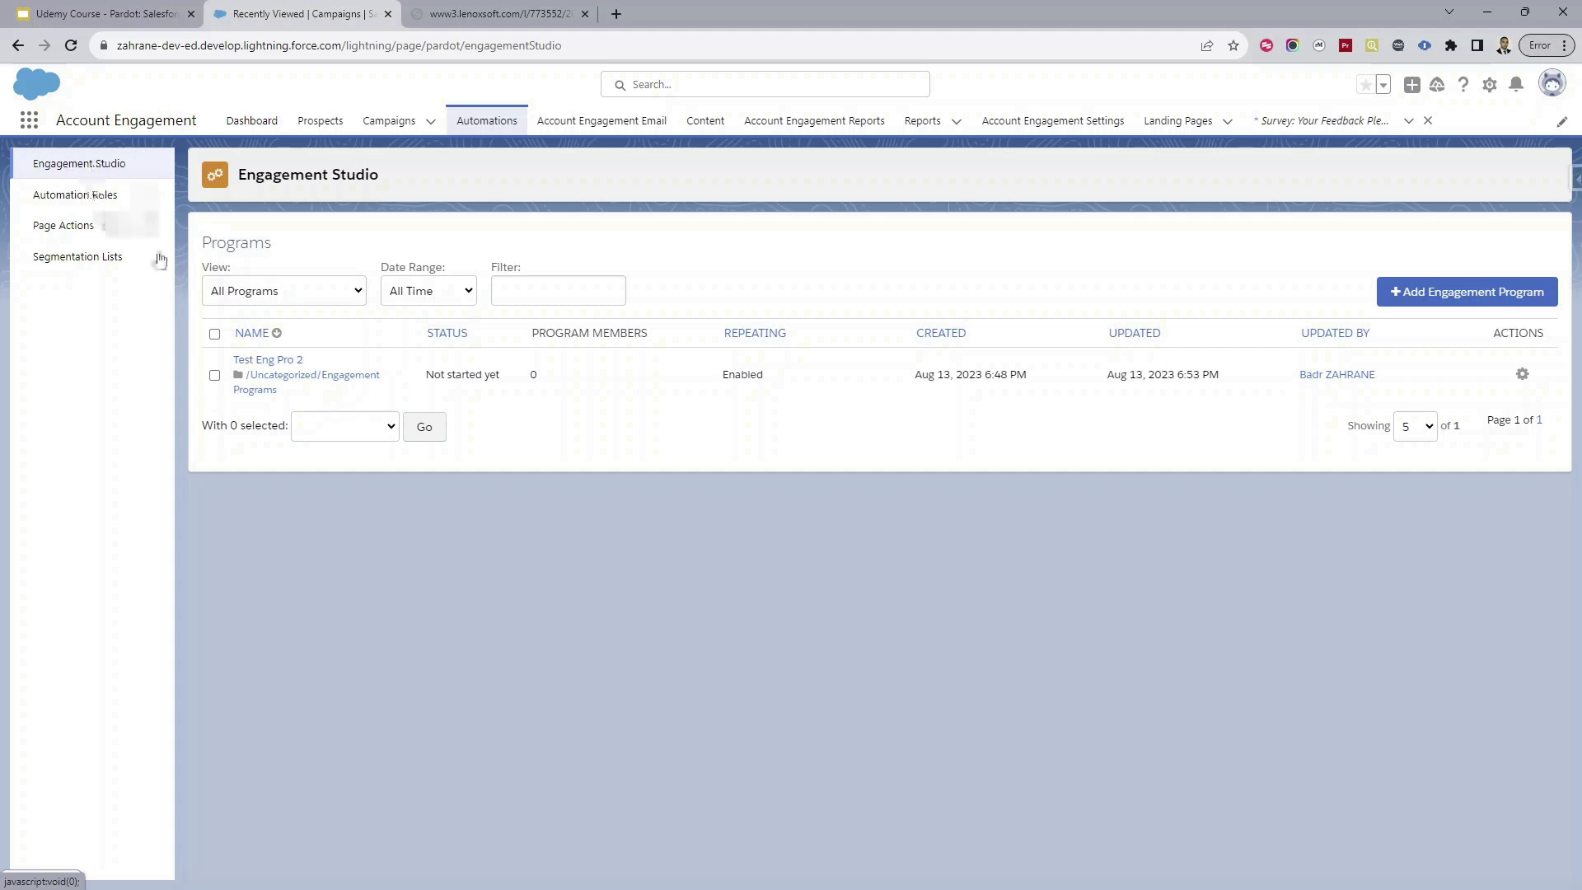
# Step: Start a new engagement program, allow prospects to enter it more than once, and review its settings
pyautogui.click(1458, 306)
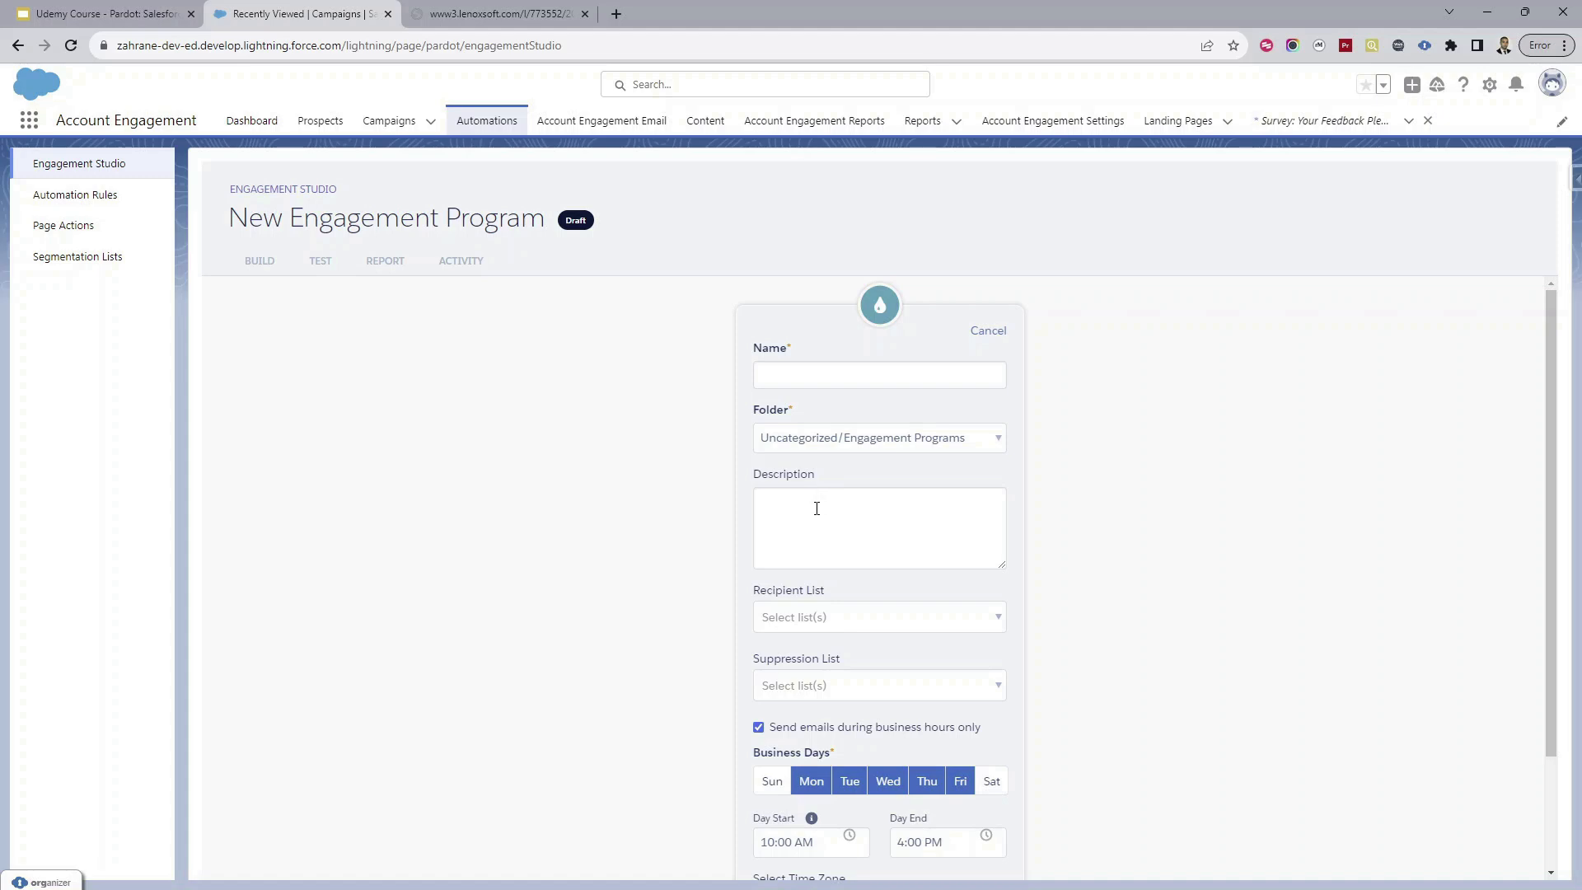
pyautogui.scroll(-1, 833, 509)
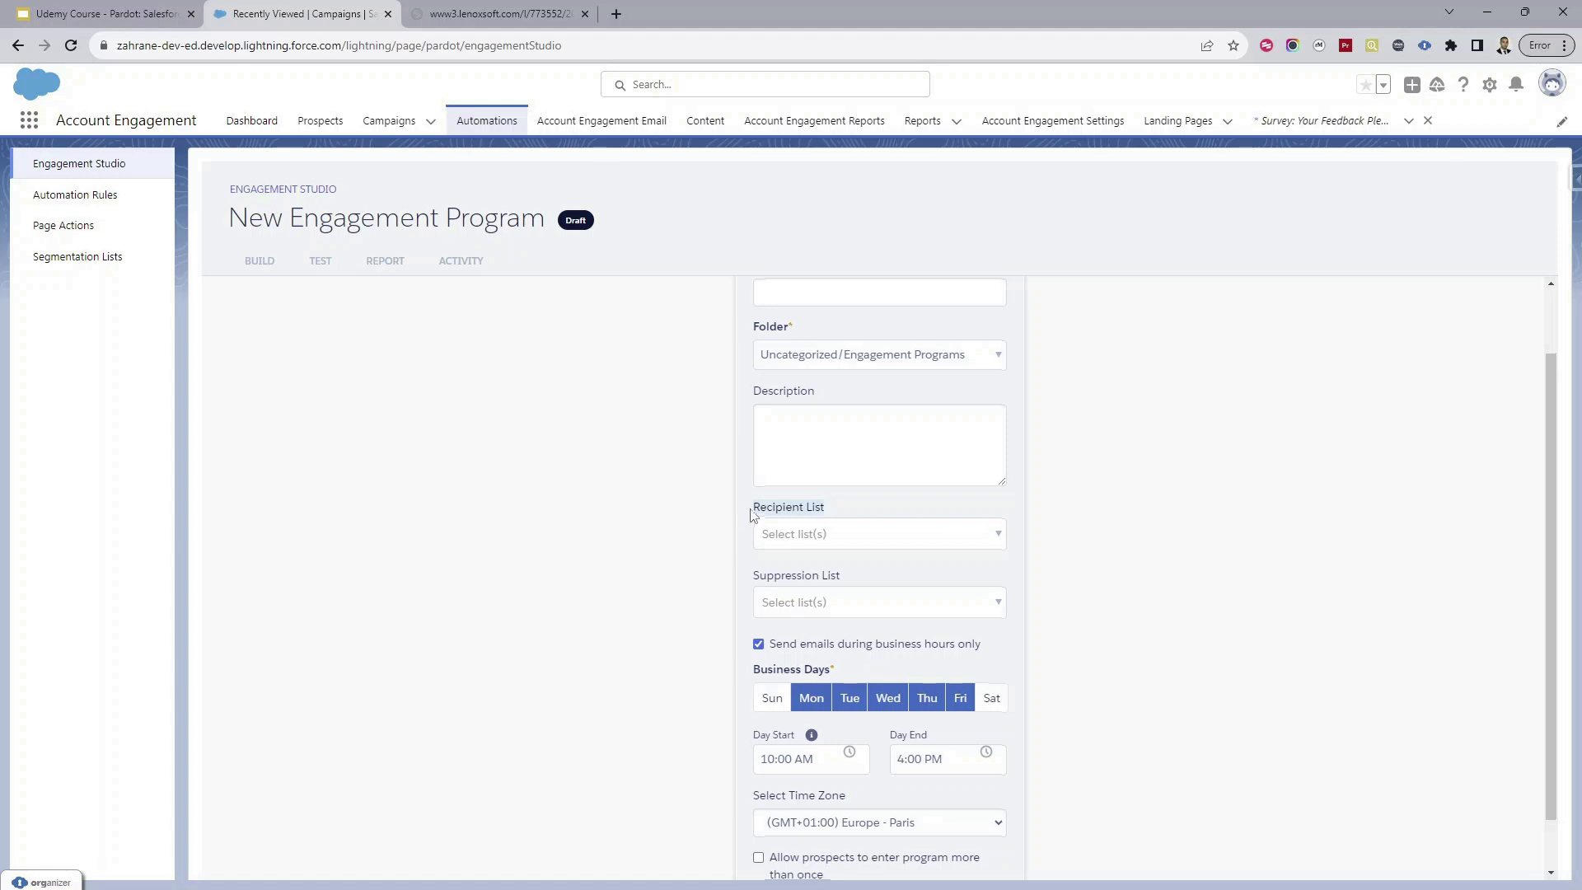
pyautogui.scroll(-1, 752, 515)
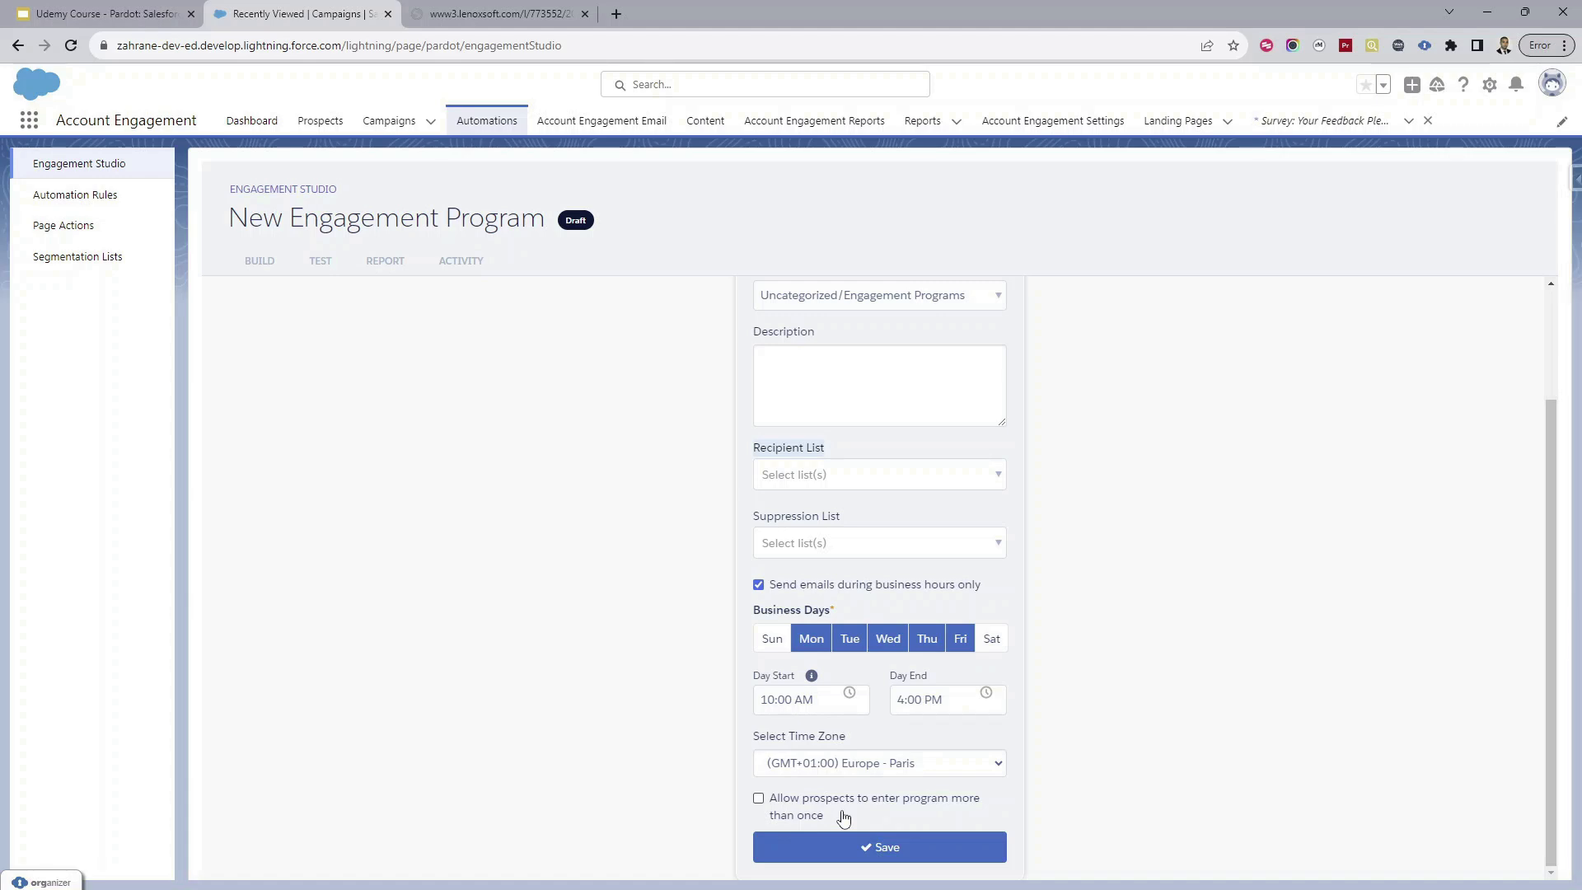
pyautogui.click(835, 816)
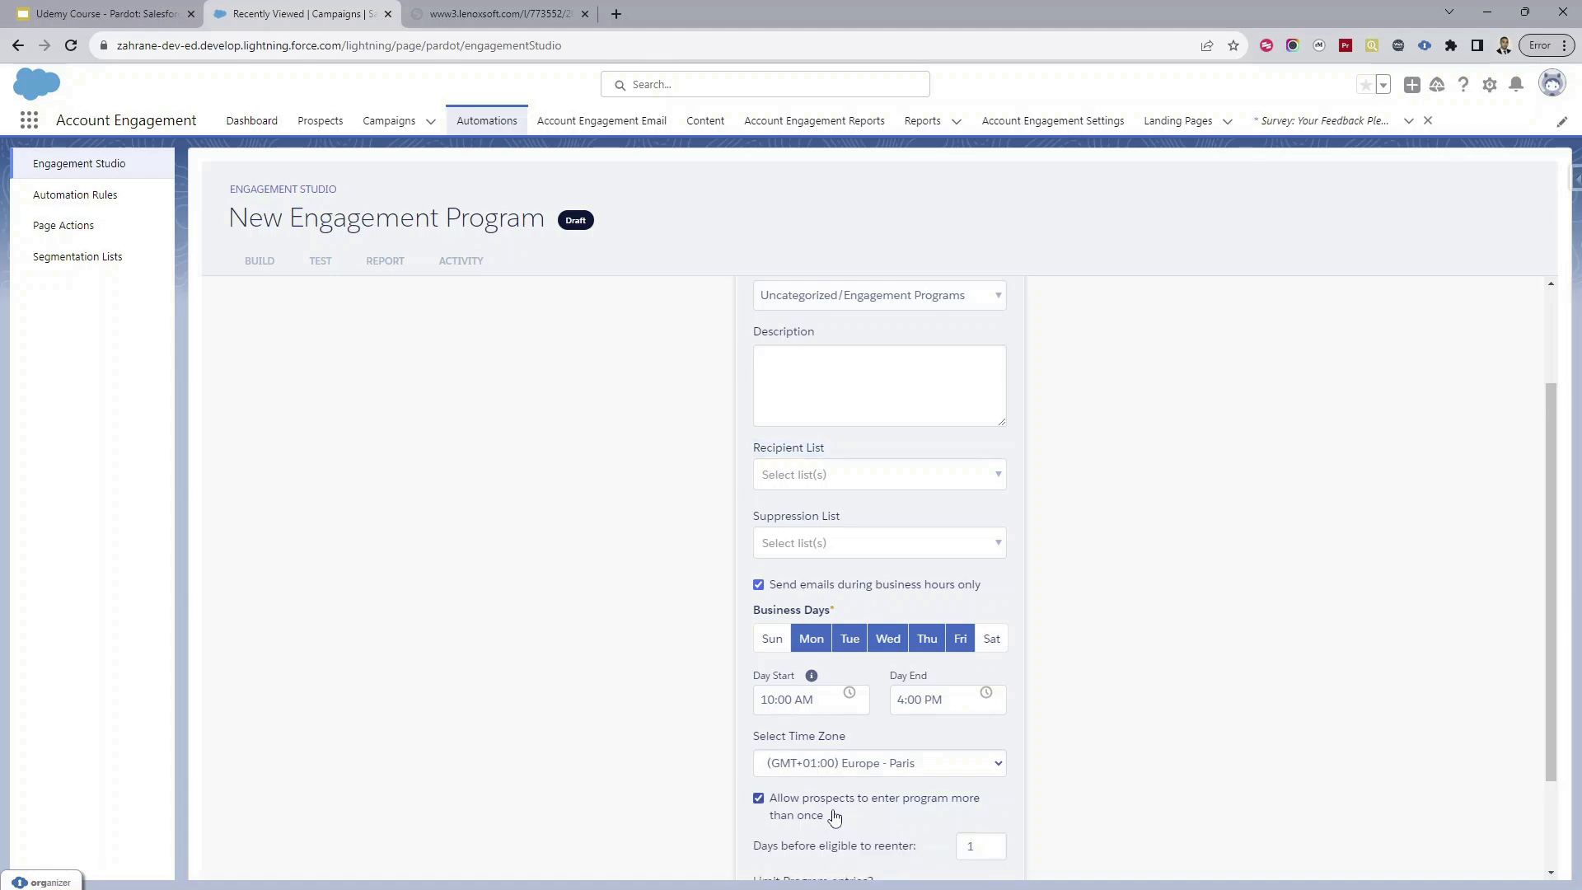
pyautogui.scroll(-2, 835, 816)
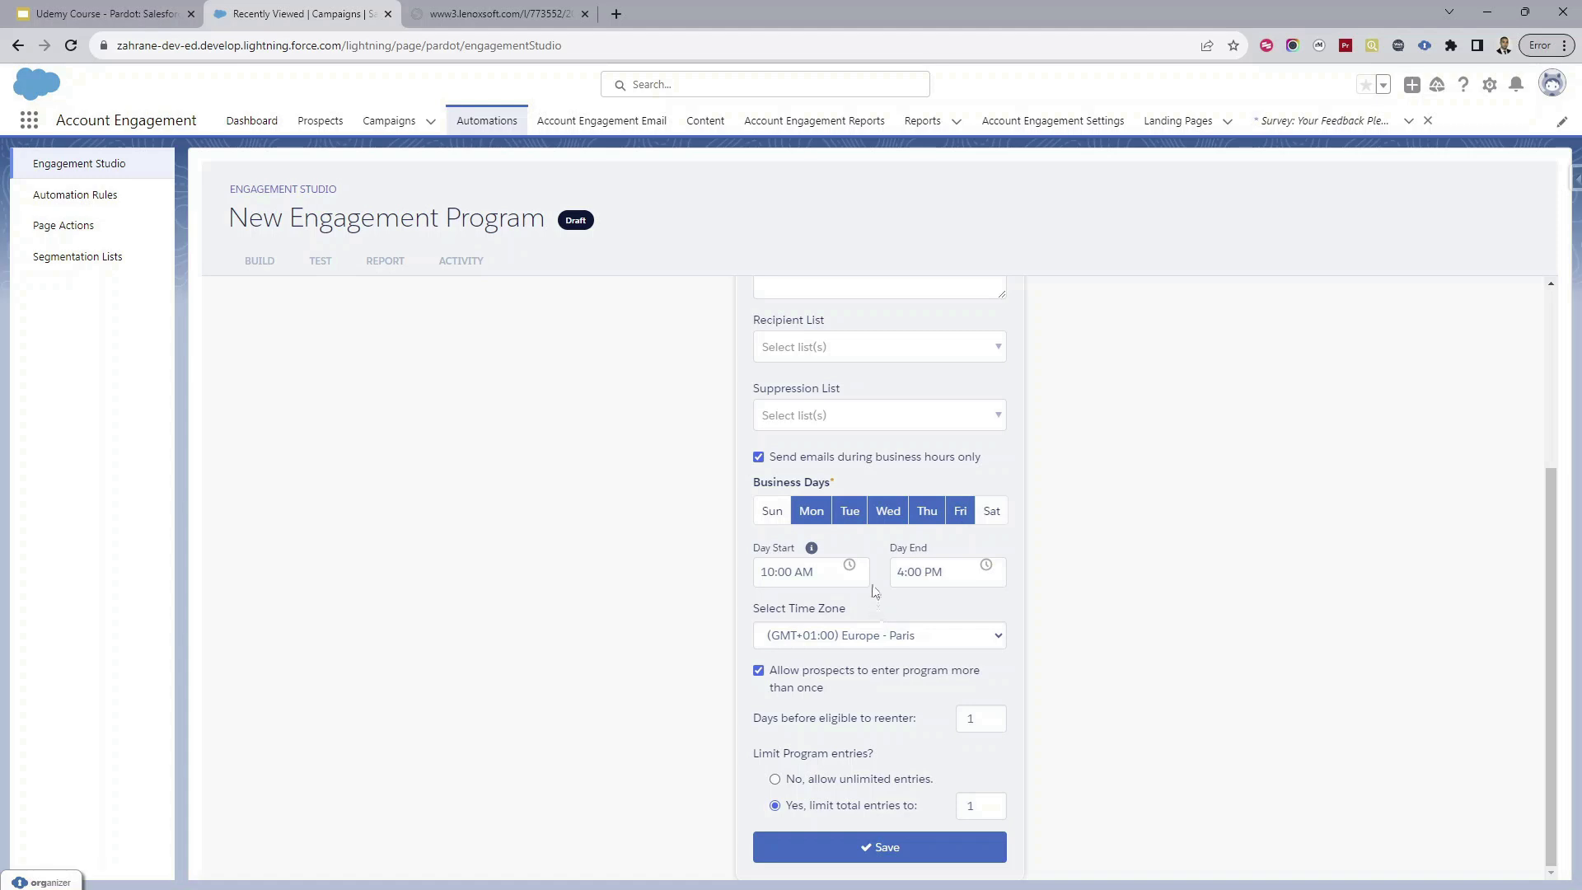
pyautogui.scroll(3, 876, 591)
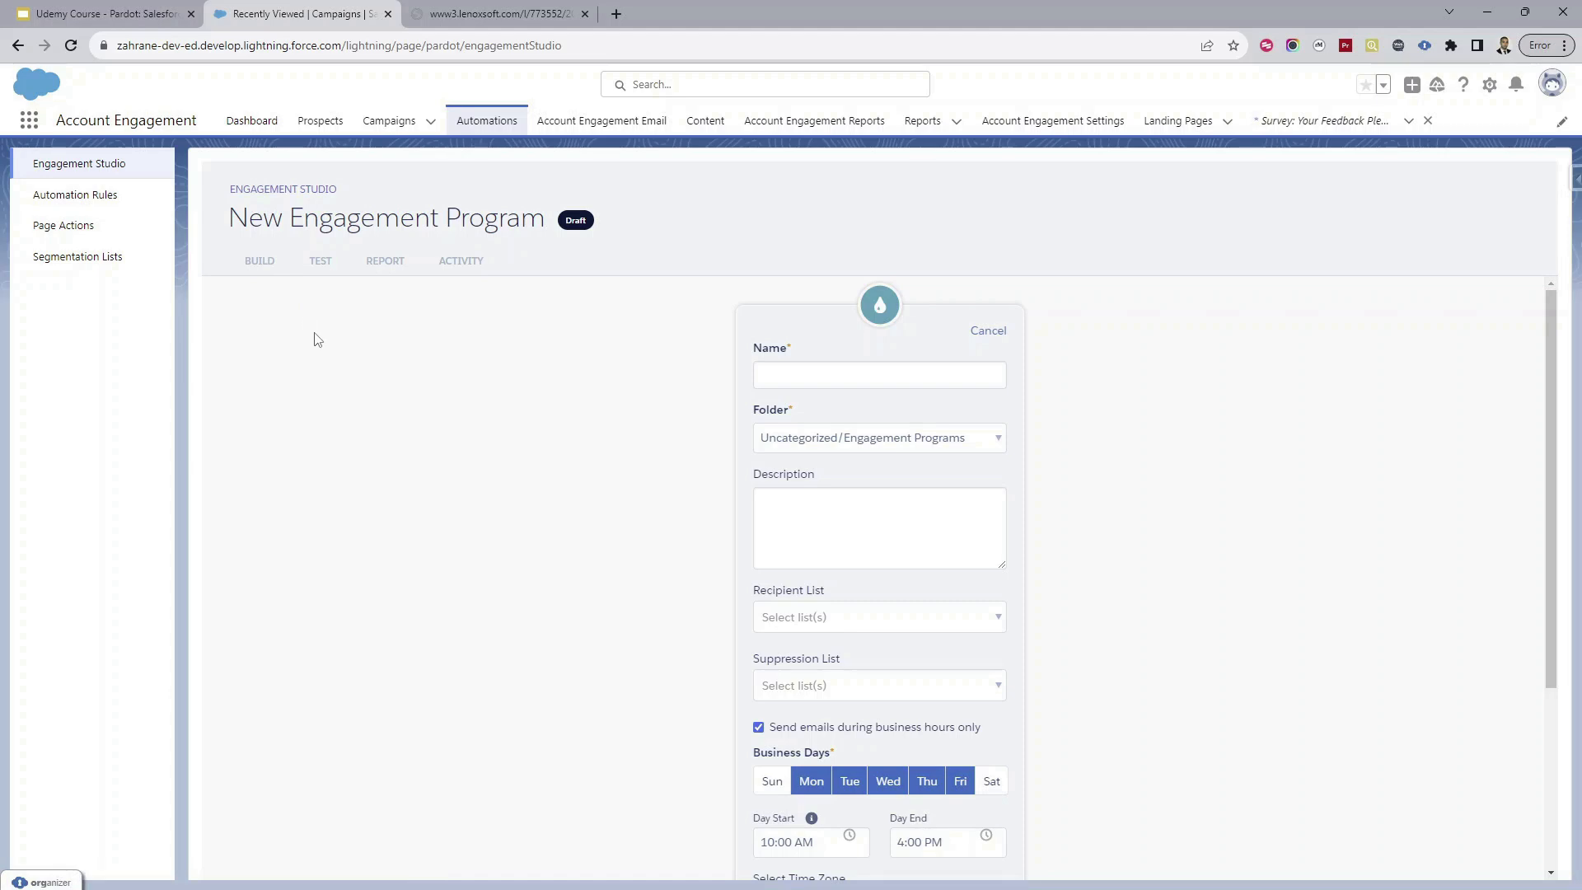
# Step: Review the use case slide in Google Slides and the open form page, and return to the new program
pyautogui.click(142, 13)
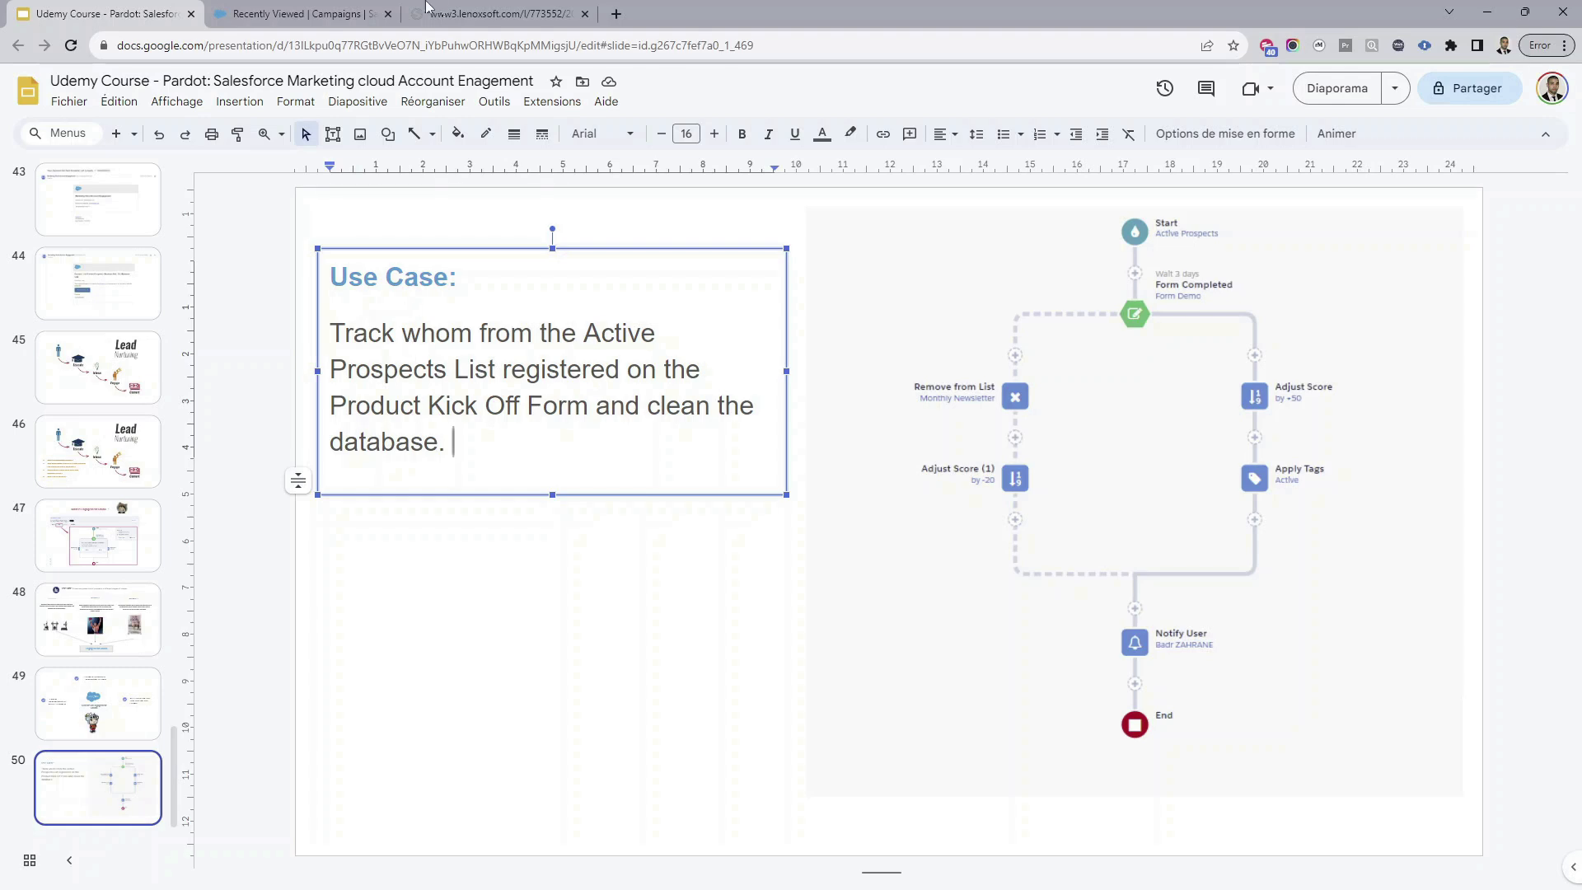
pyautogui.click(486, 13)
pyautogui.click(322, 20)
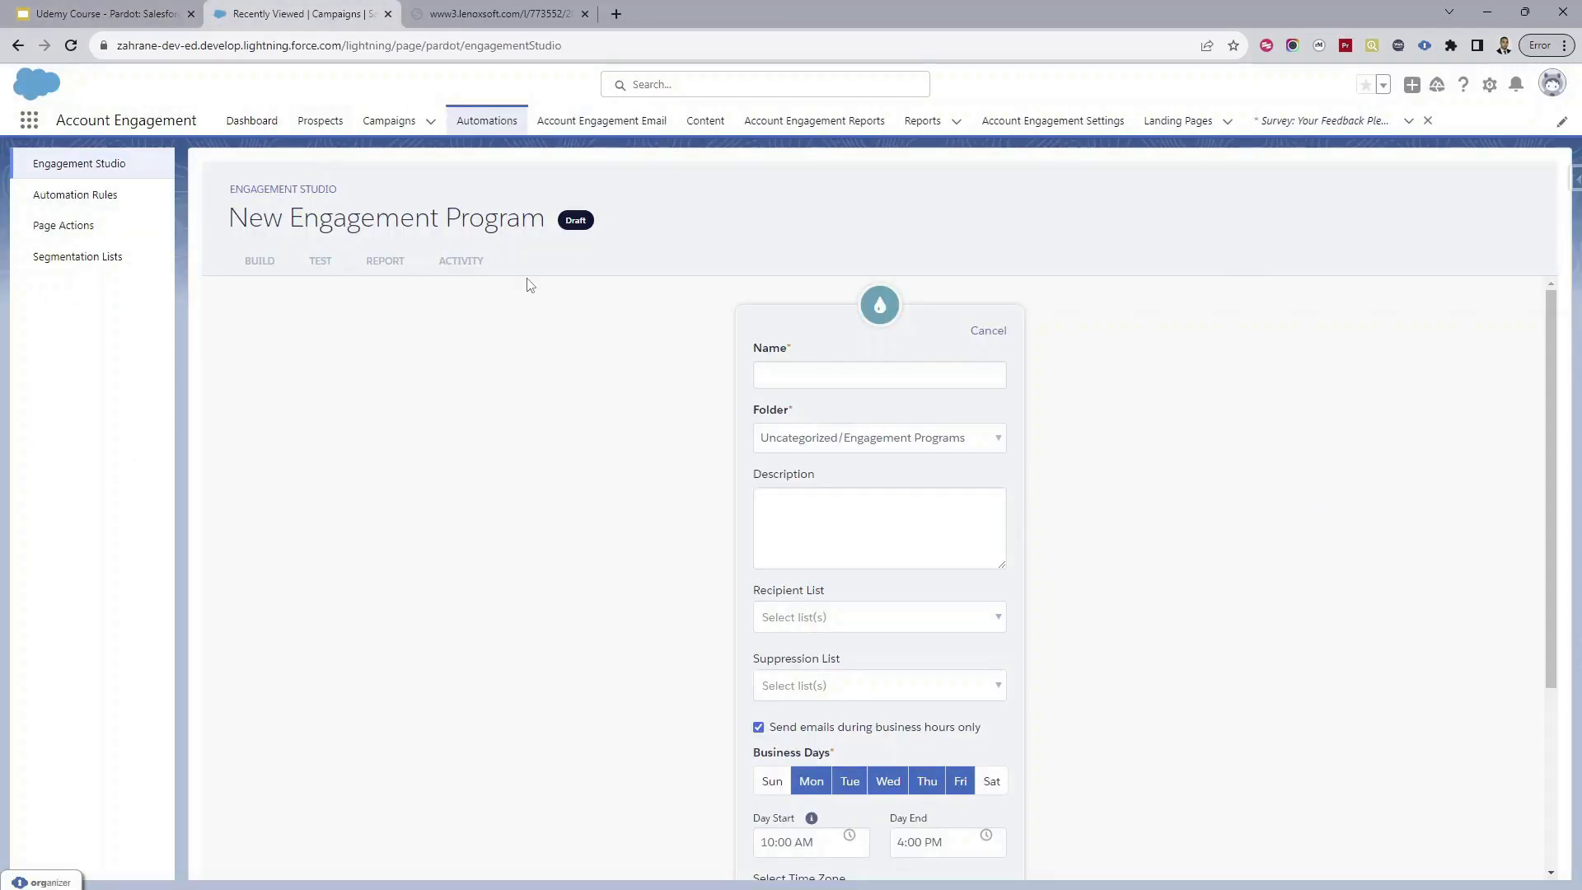
# Step: Name the program "Porduct Kick Off" and enter the description "Active Propects Track"
pyautogui.click(855, 375)
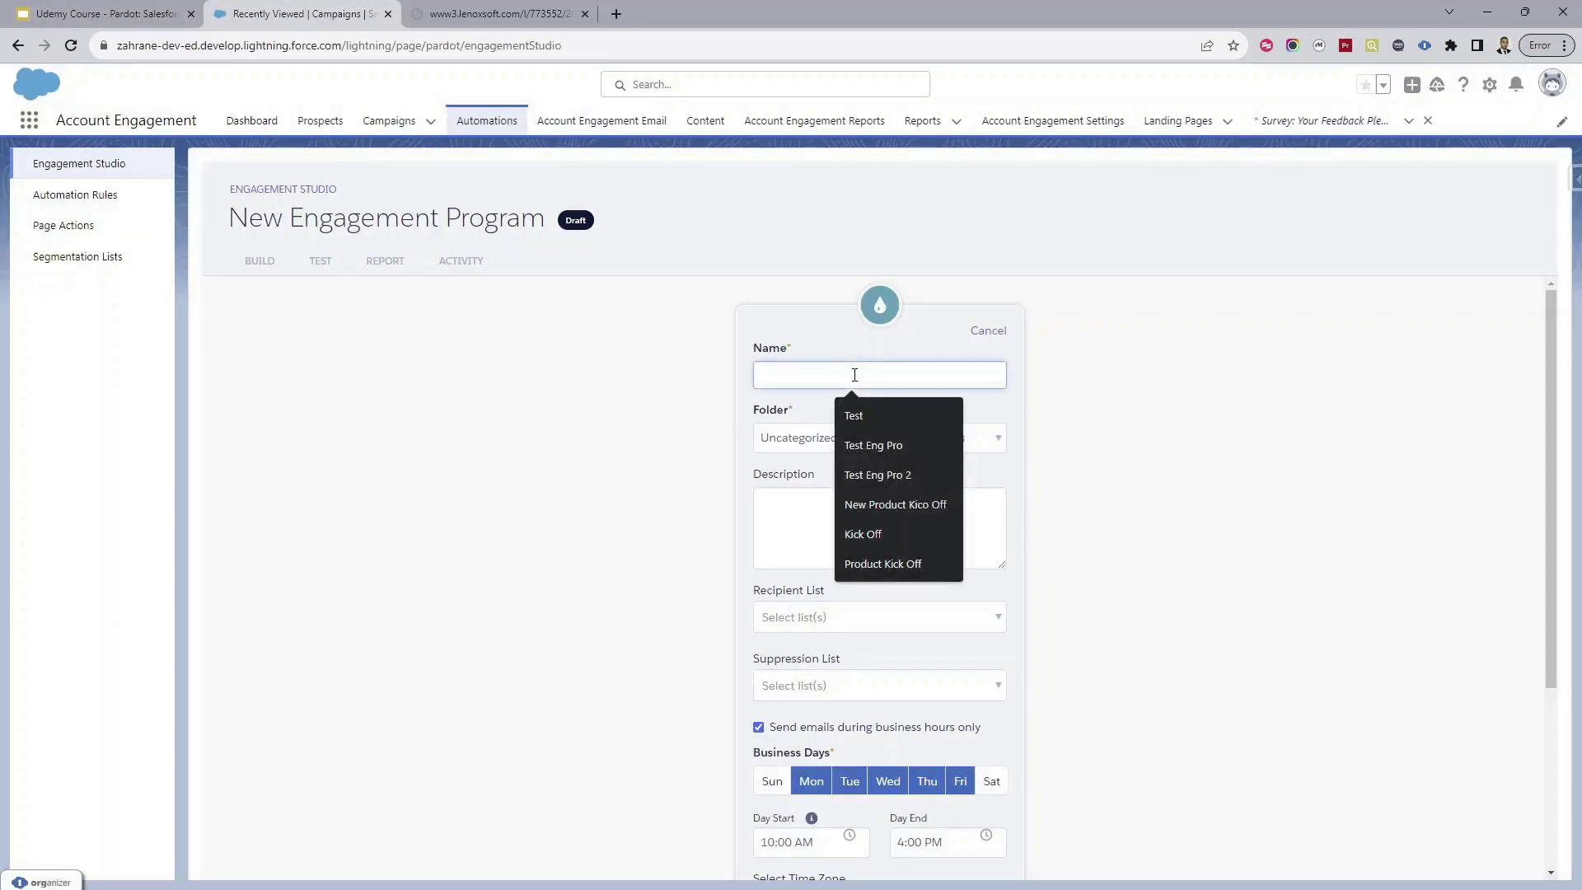
pyautogui.write('Porduct')
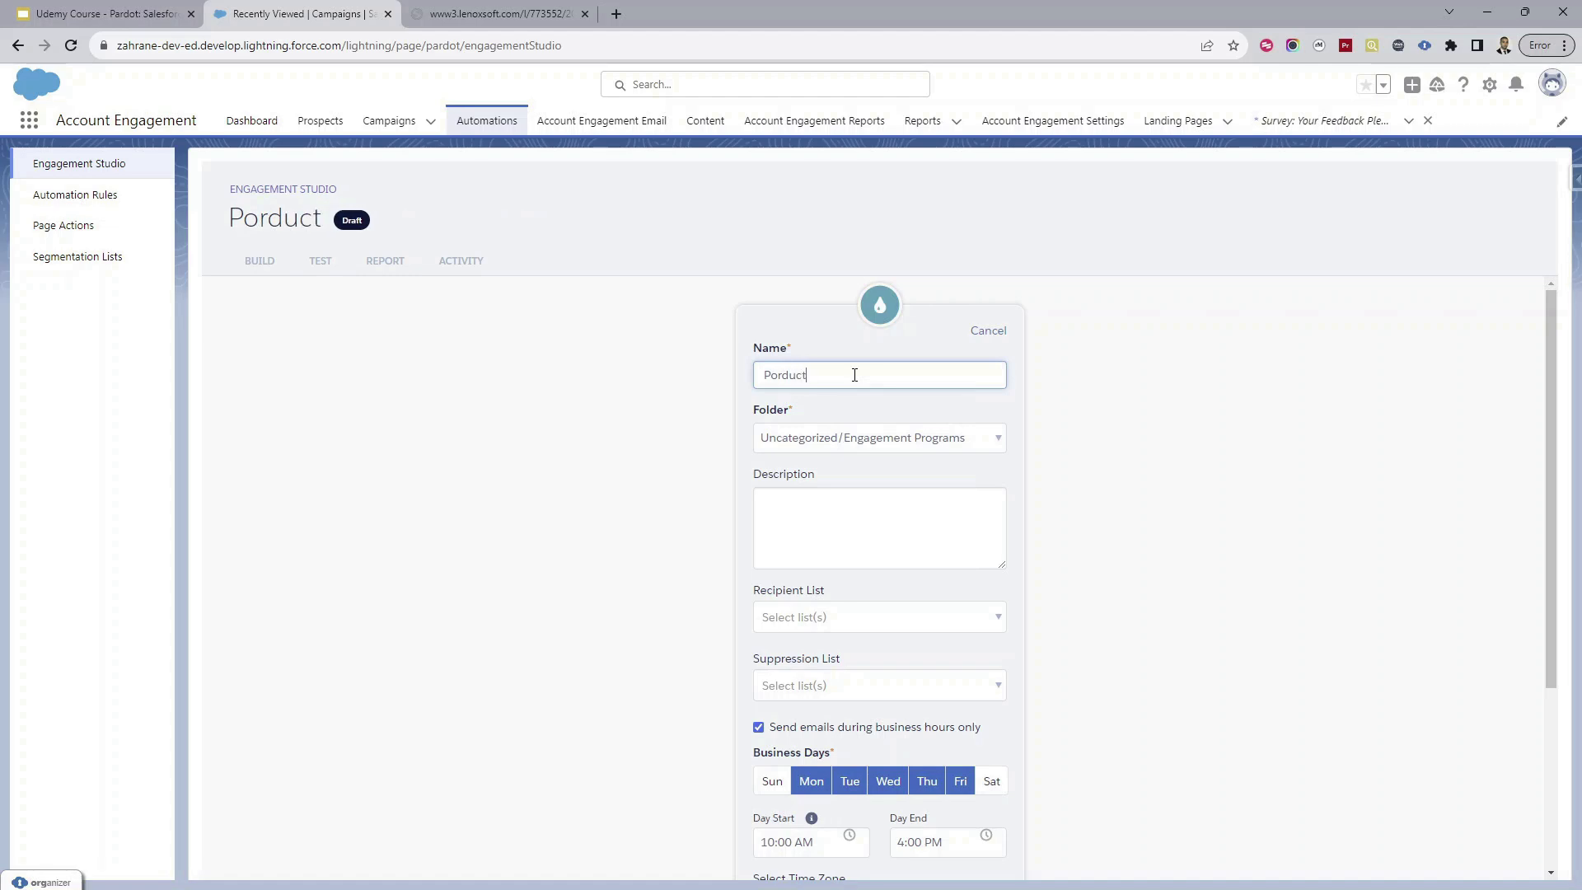
pyautogui.write(' Kick Off')
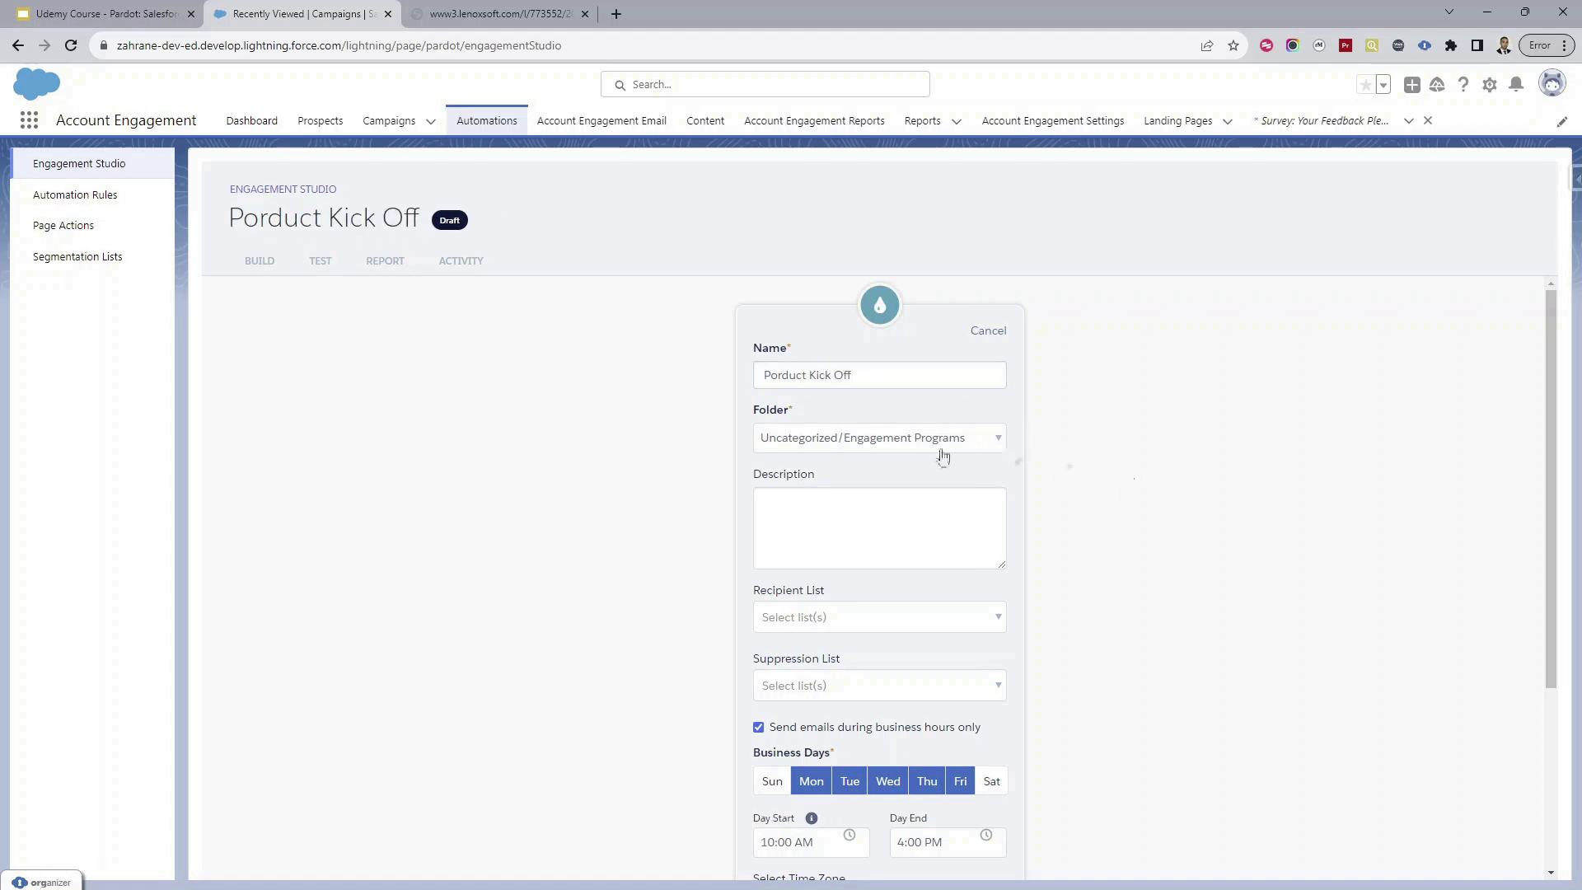
pyautogui.scroll(-2, 940, 442)
pyautogui.scroll(1, 936, 406)
pyautogui.click(858, 448)
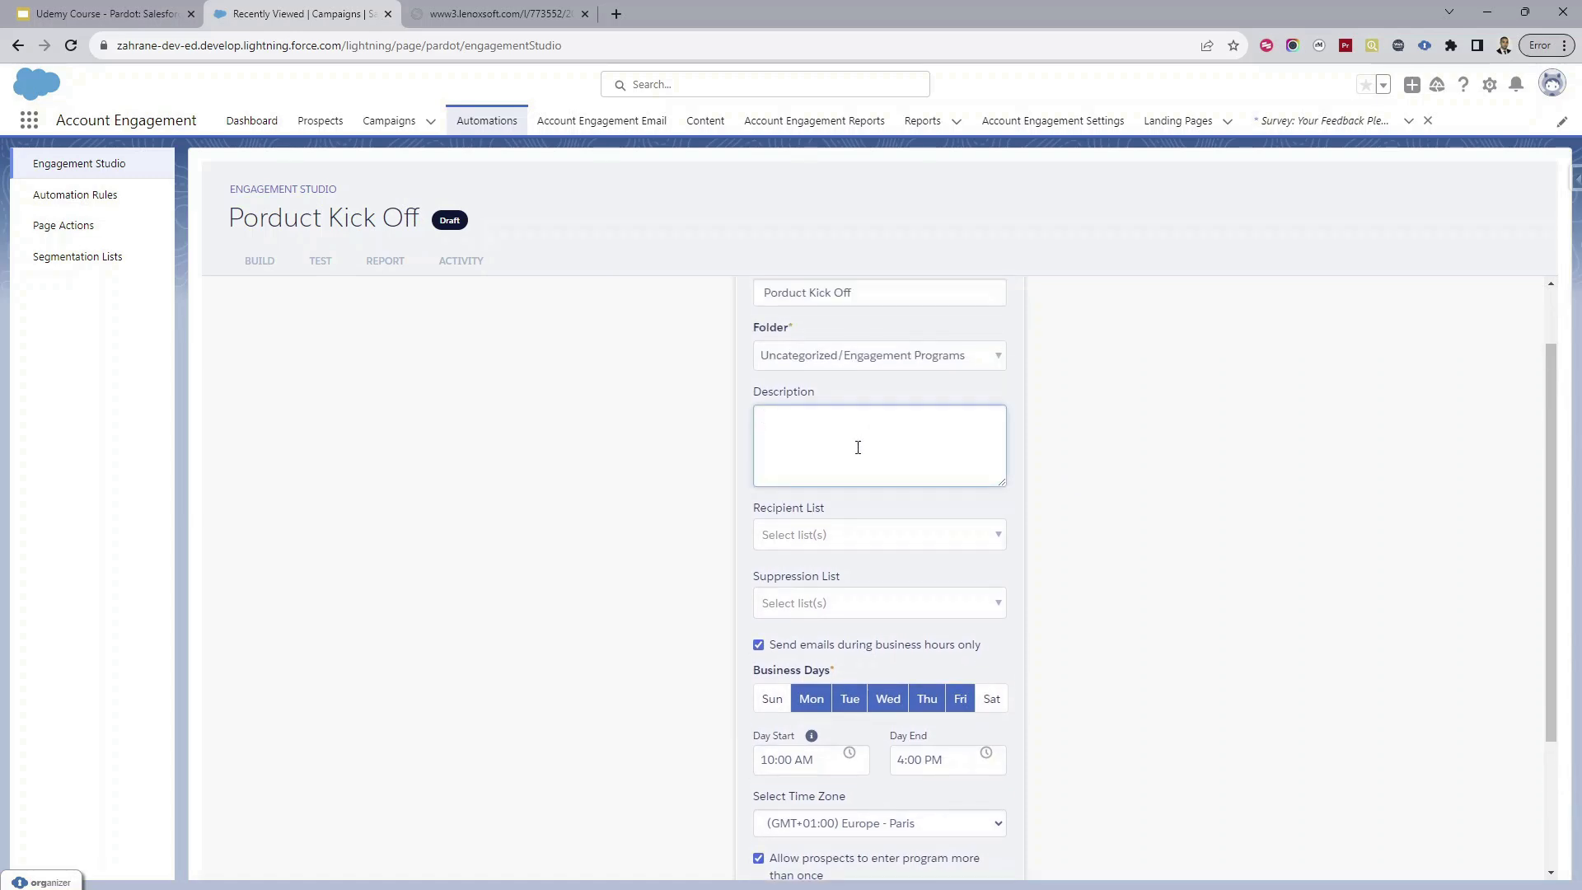
pyautogui.write('Active Propects Tr')
pyautogui.click(1094, 515)
# Step: Set the recipient list to Active Prospects, disallow repeated program entry, and save the program
pyautogui.scroll(-1, 1031, 519)
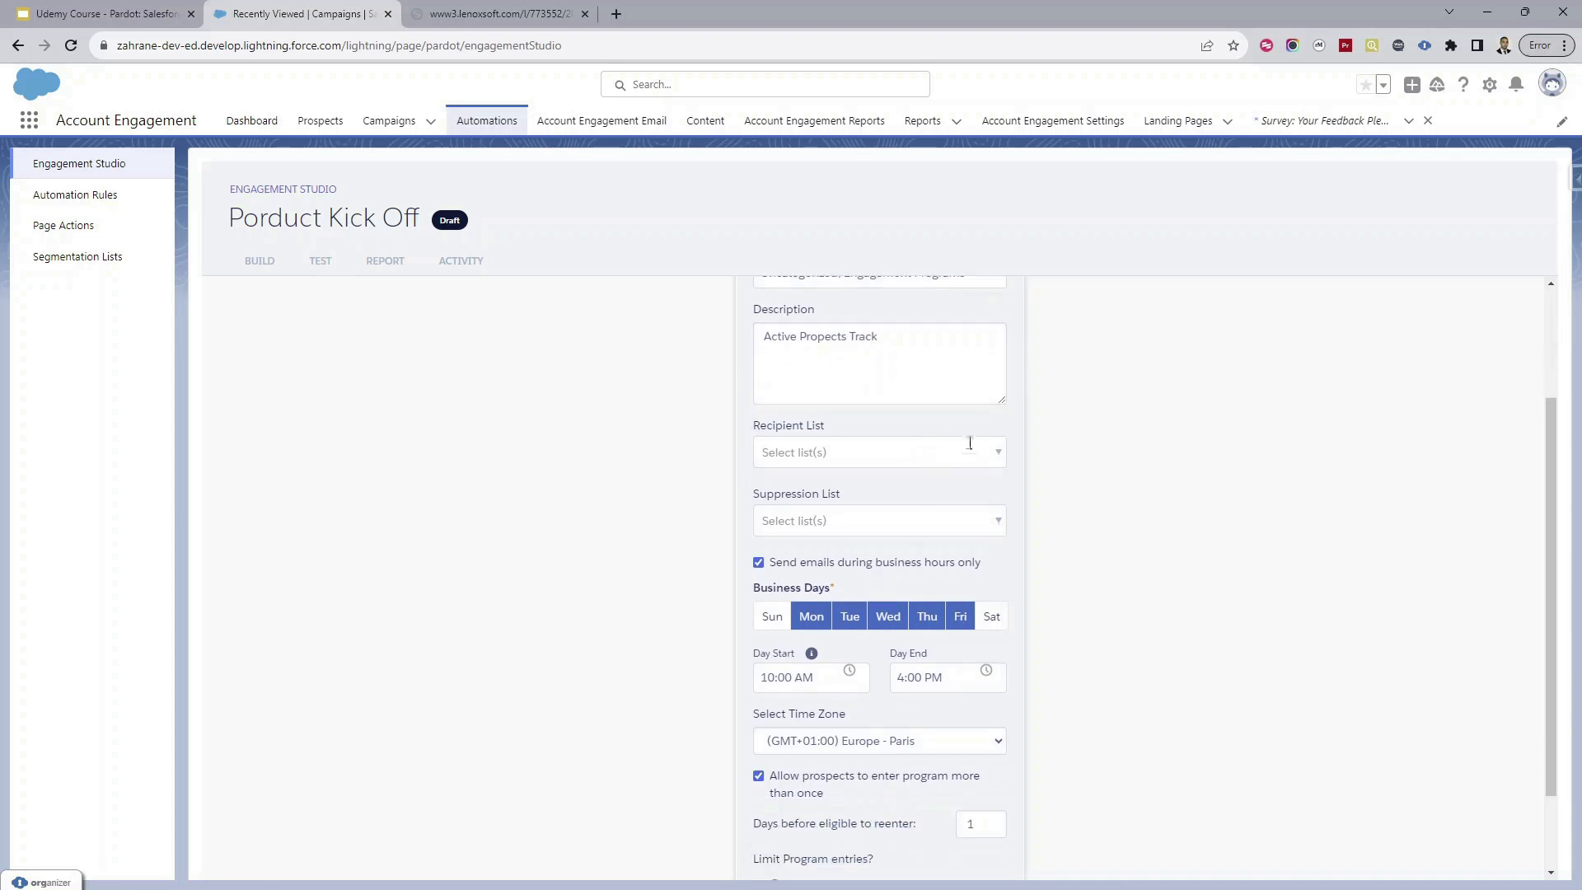
pyautogui.click(970, 452)
pyautogui.scroll(-4, 832, 610)
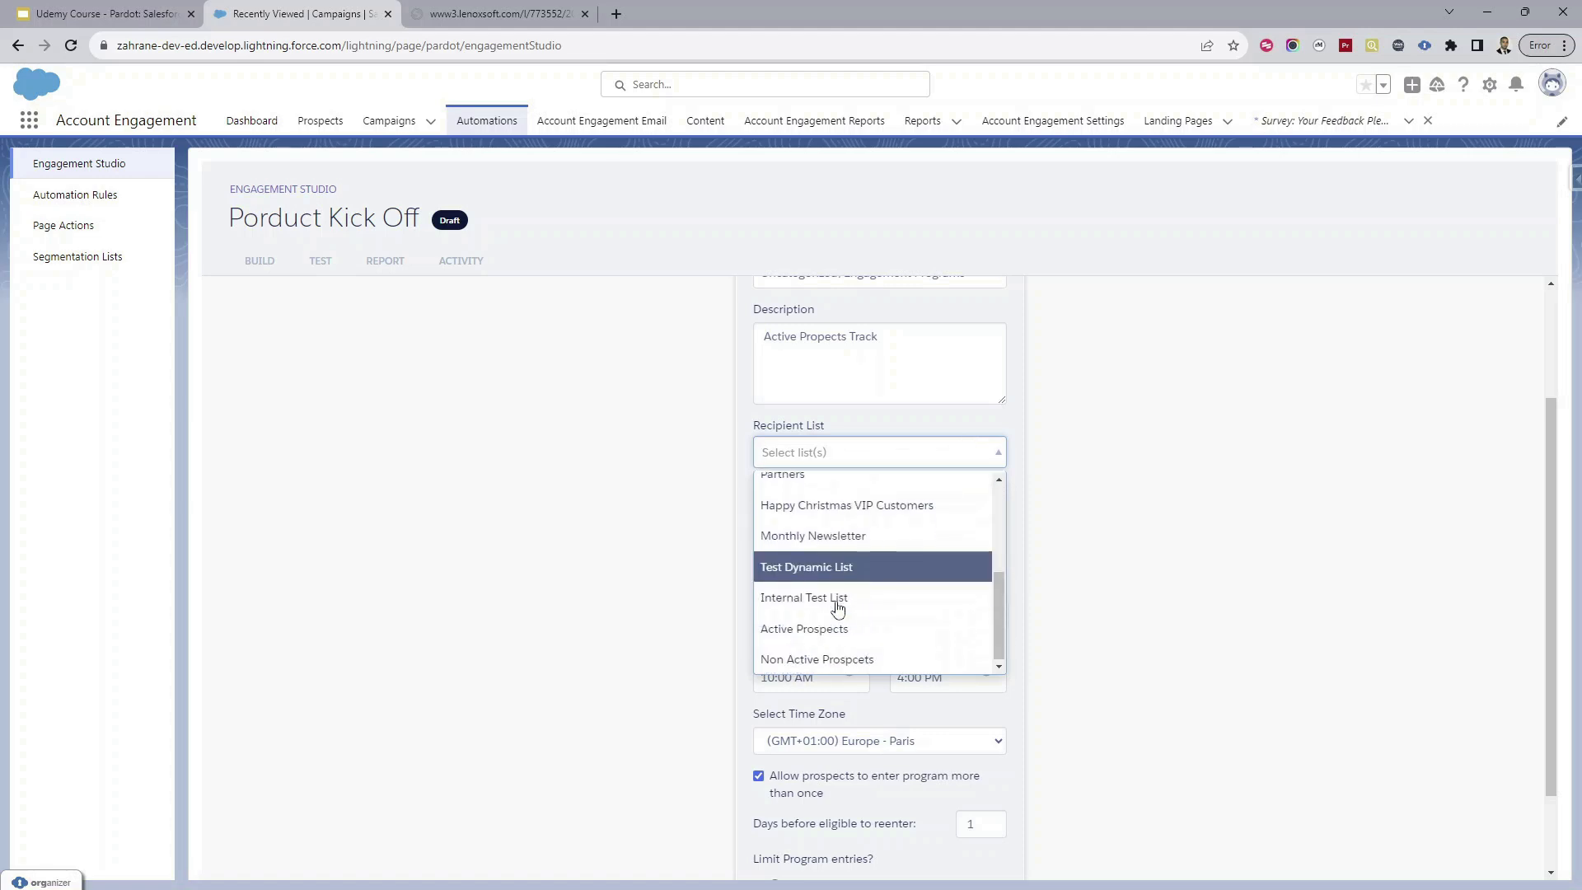
pyautogui.click(842, 629)
pyautogui.scroll(-2, 1085, 577)
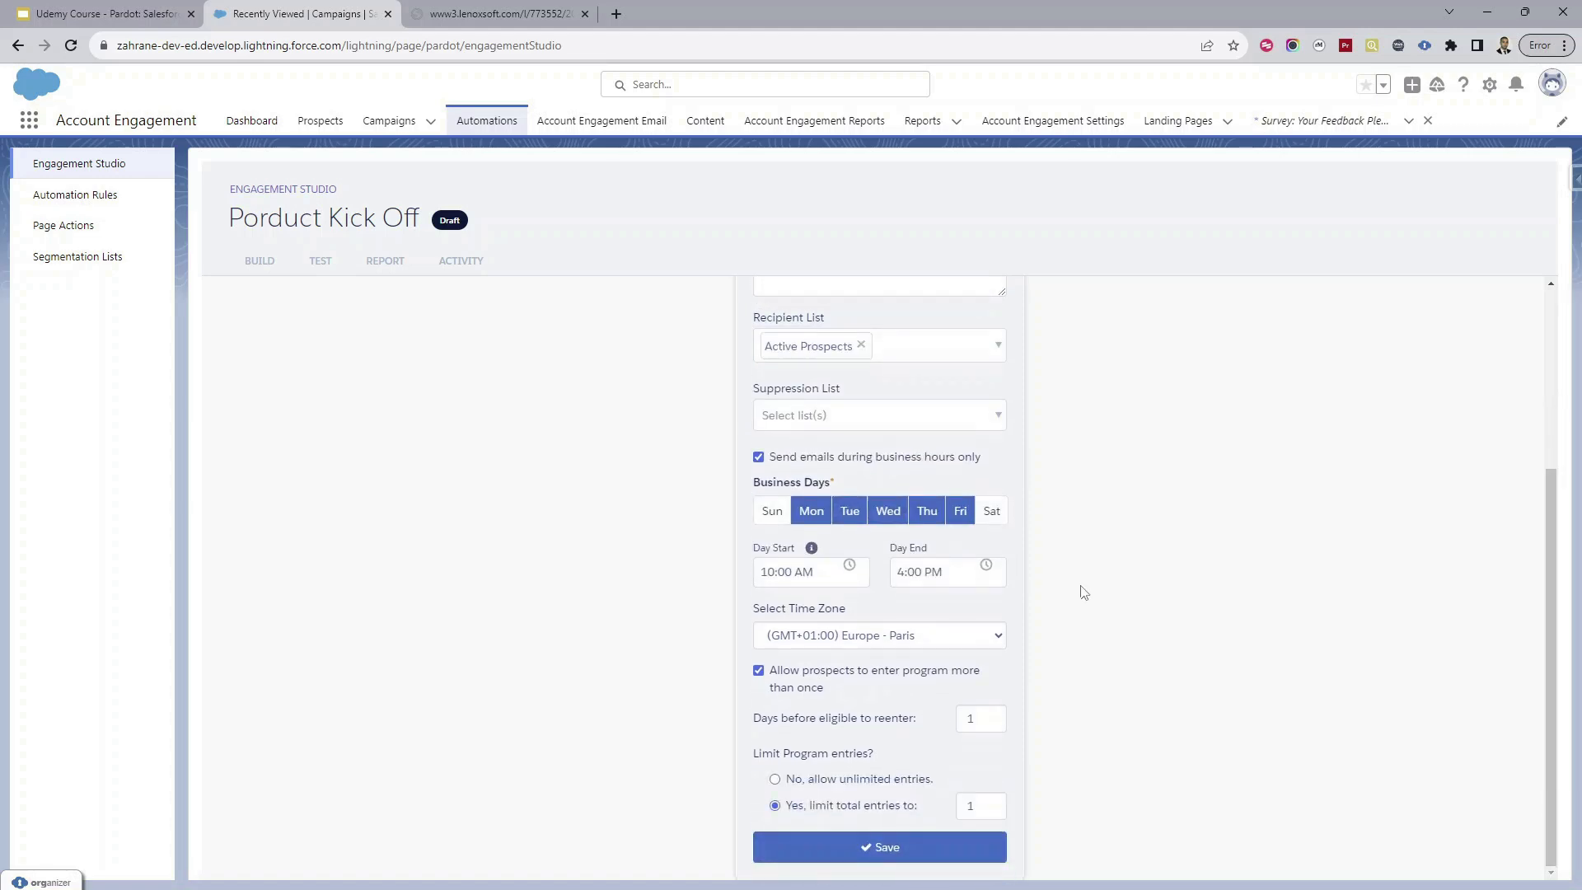
pyautogui.click(759, 670)
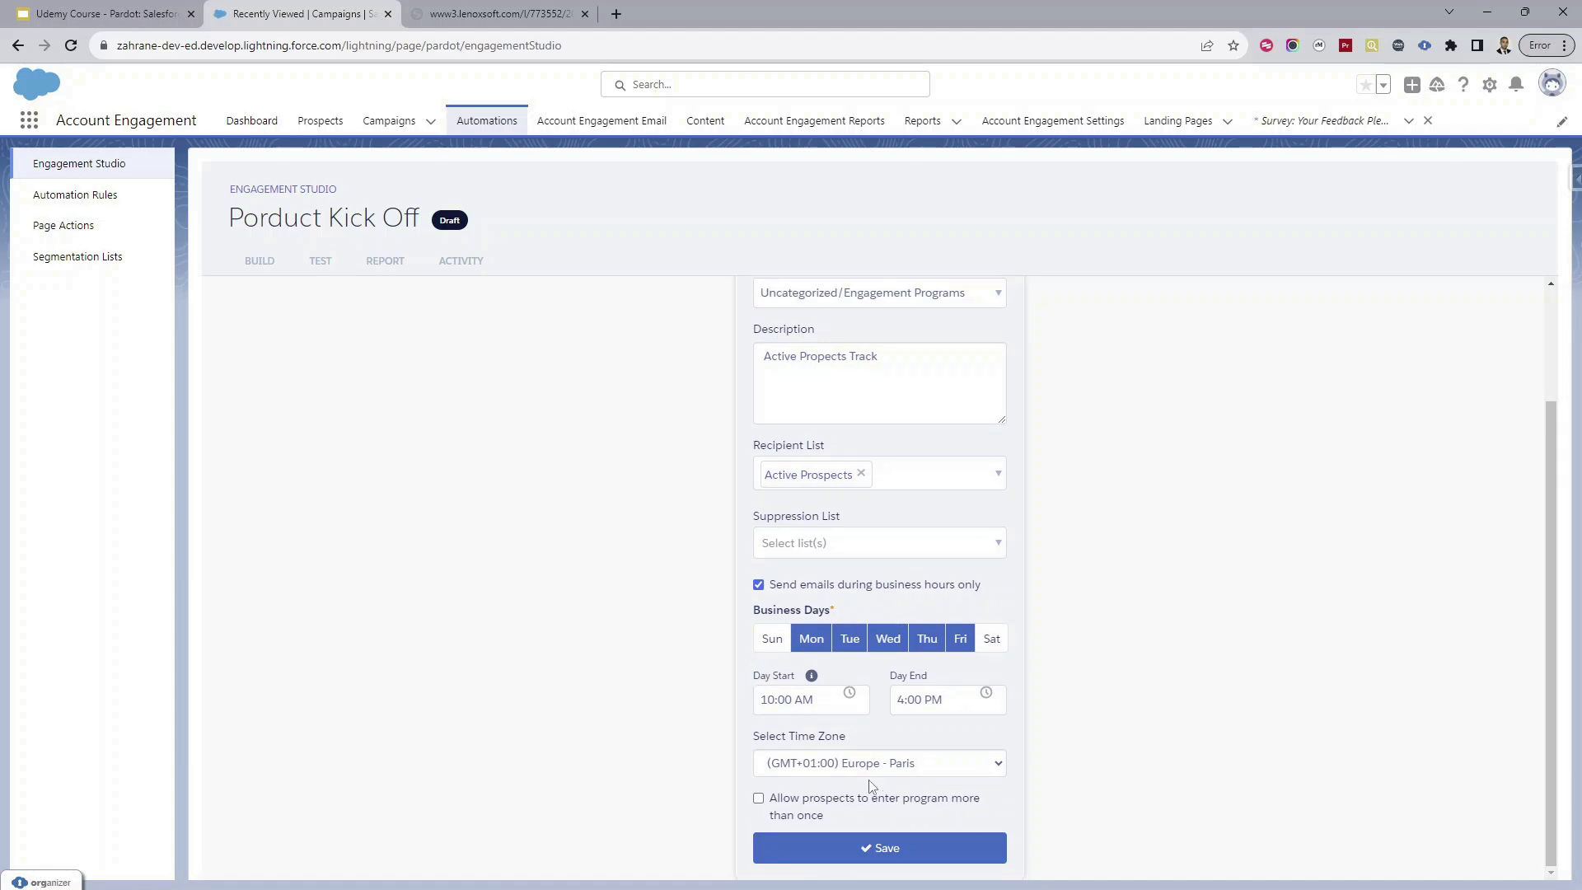
pyautogui.click(910, 846)
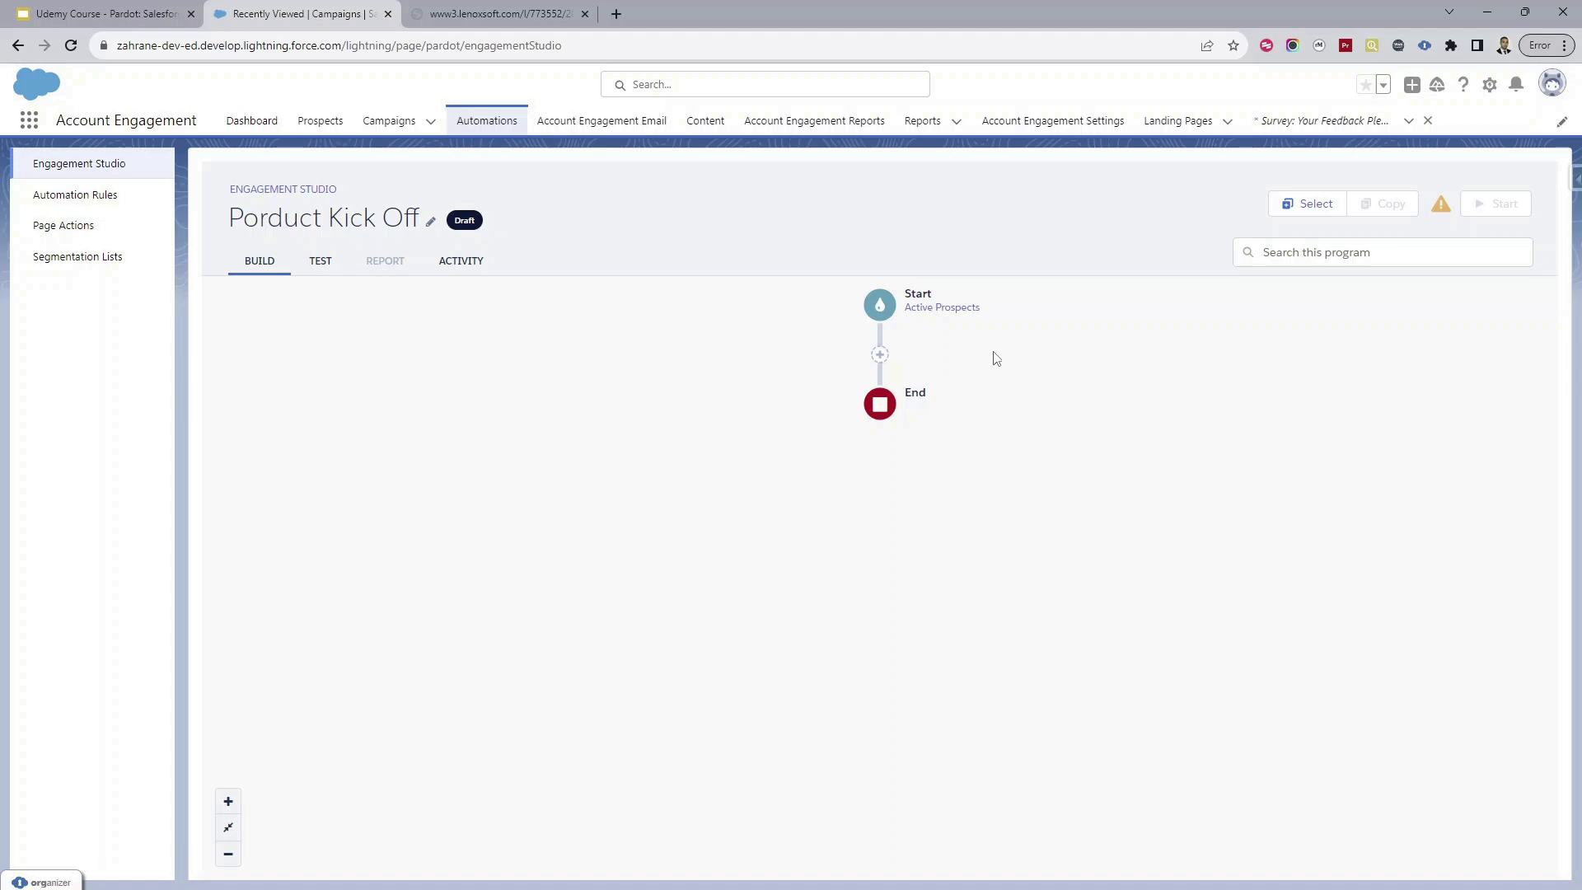
# Step: Add a Form trigger between Start and End that listens for the specific form Form Demo
pyautogui.click(879, 355)
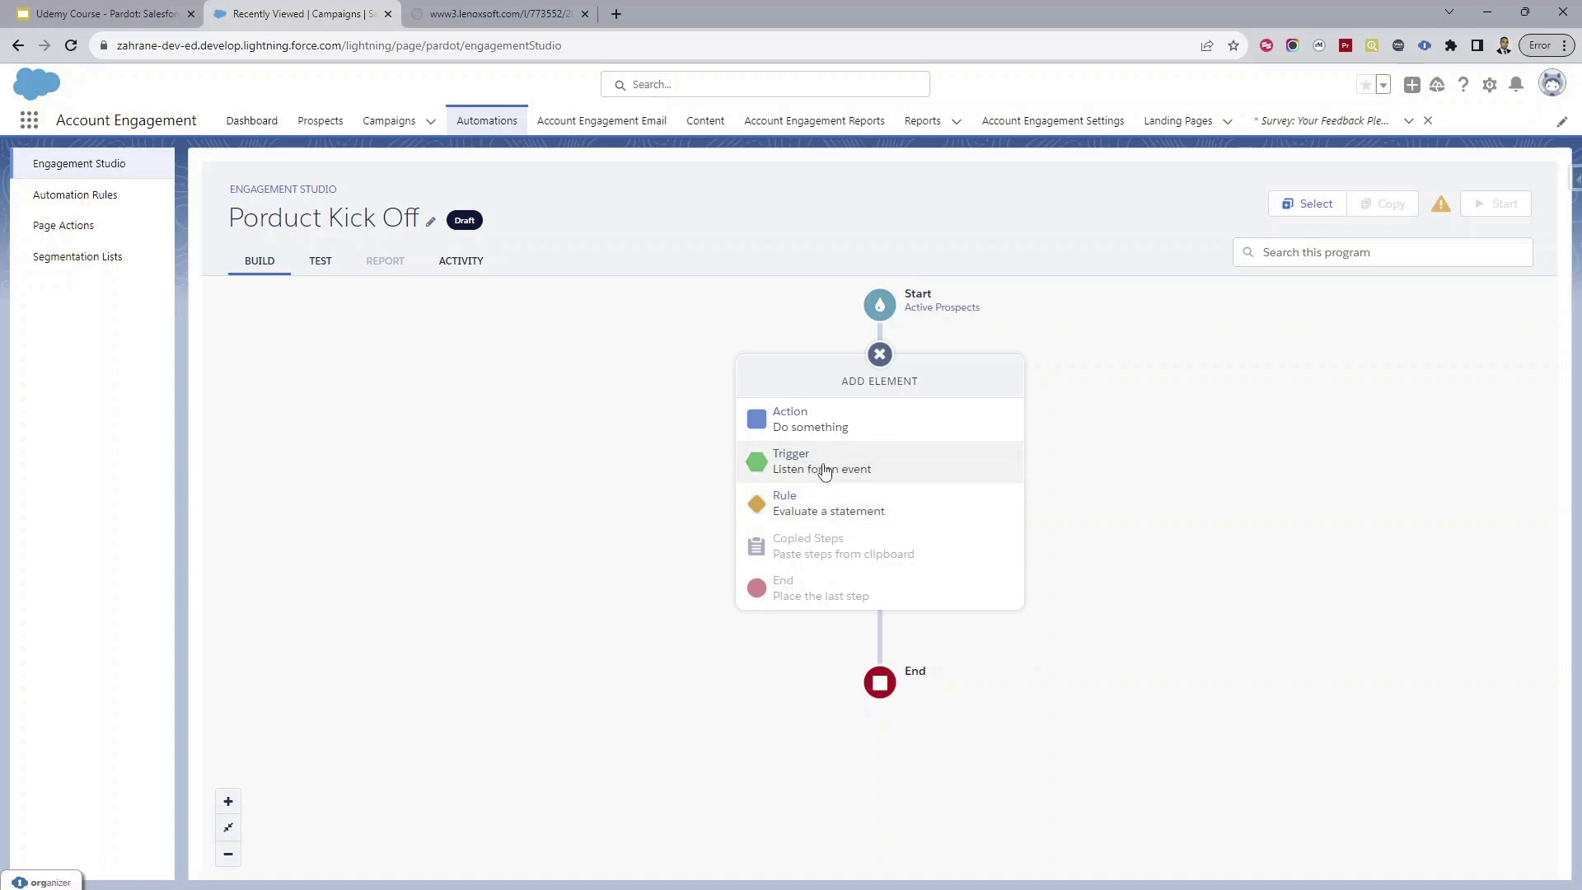
pyautogui.click(829, 464)
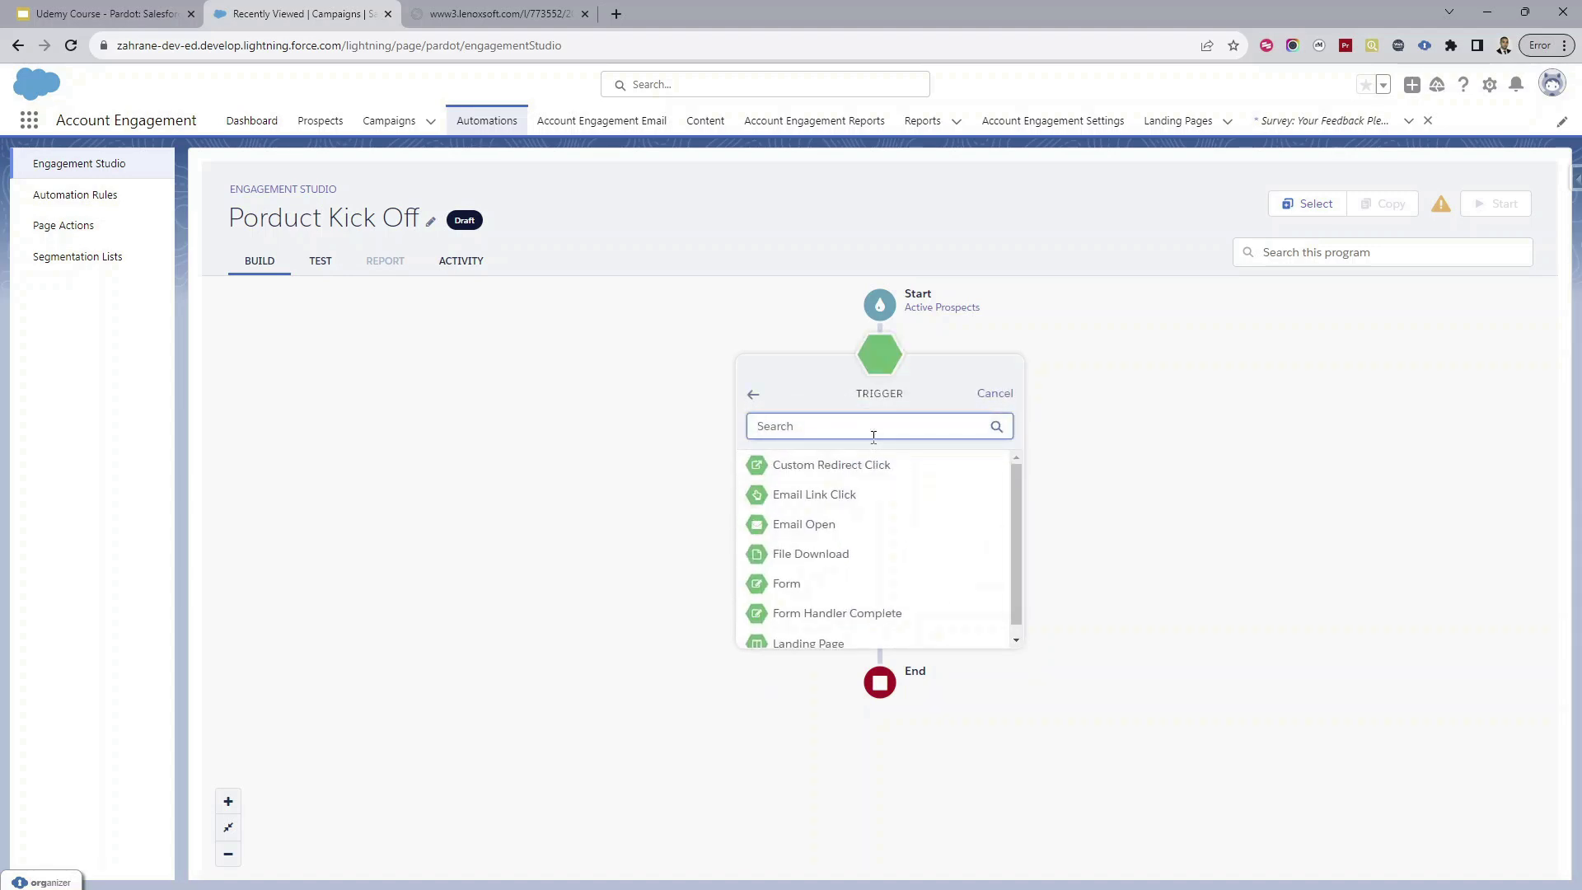
pyautogui.write('form')
pyautogui.click(838, 469)
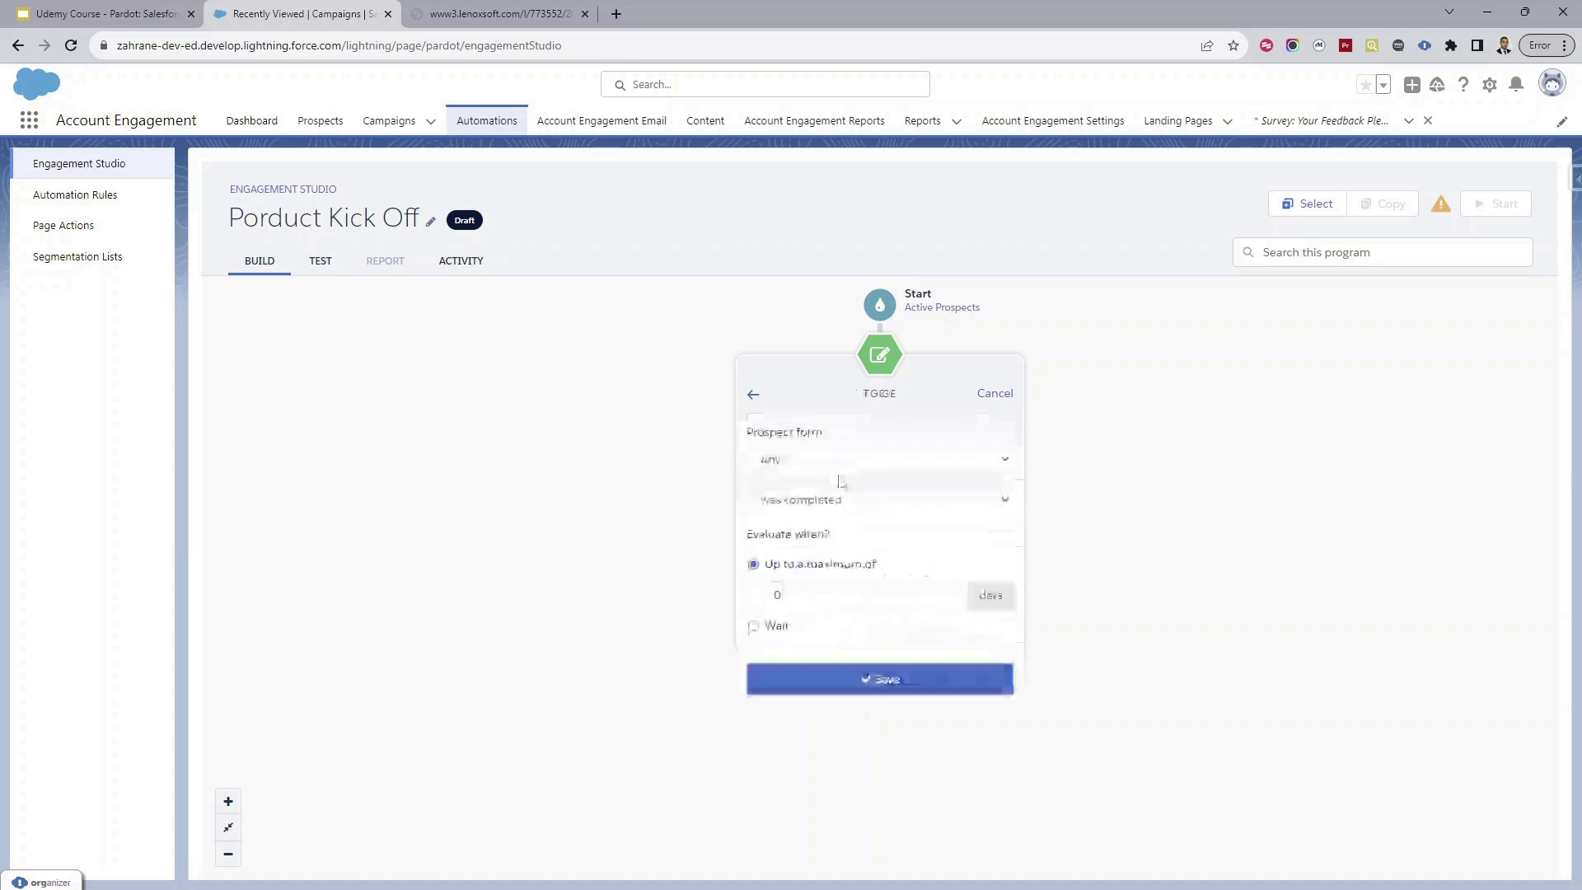
pyautogui.click(968, 458)
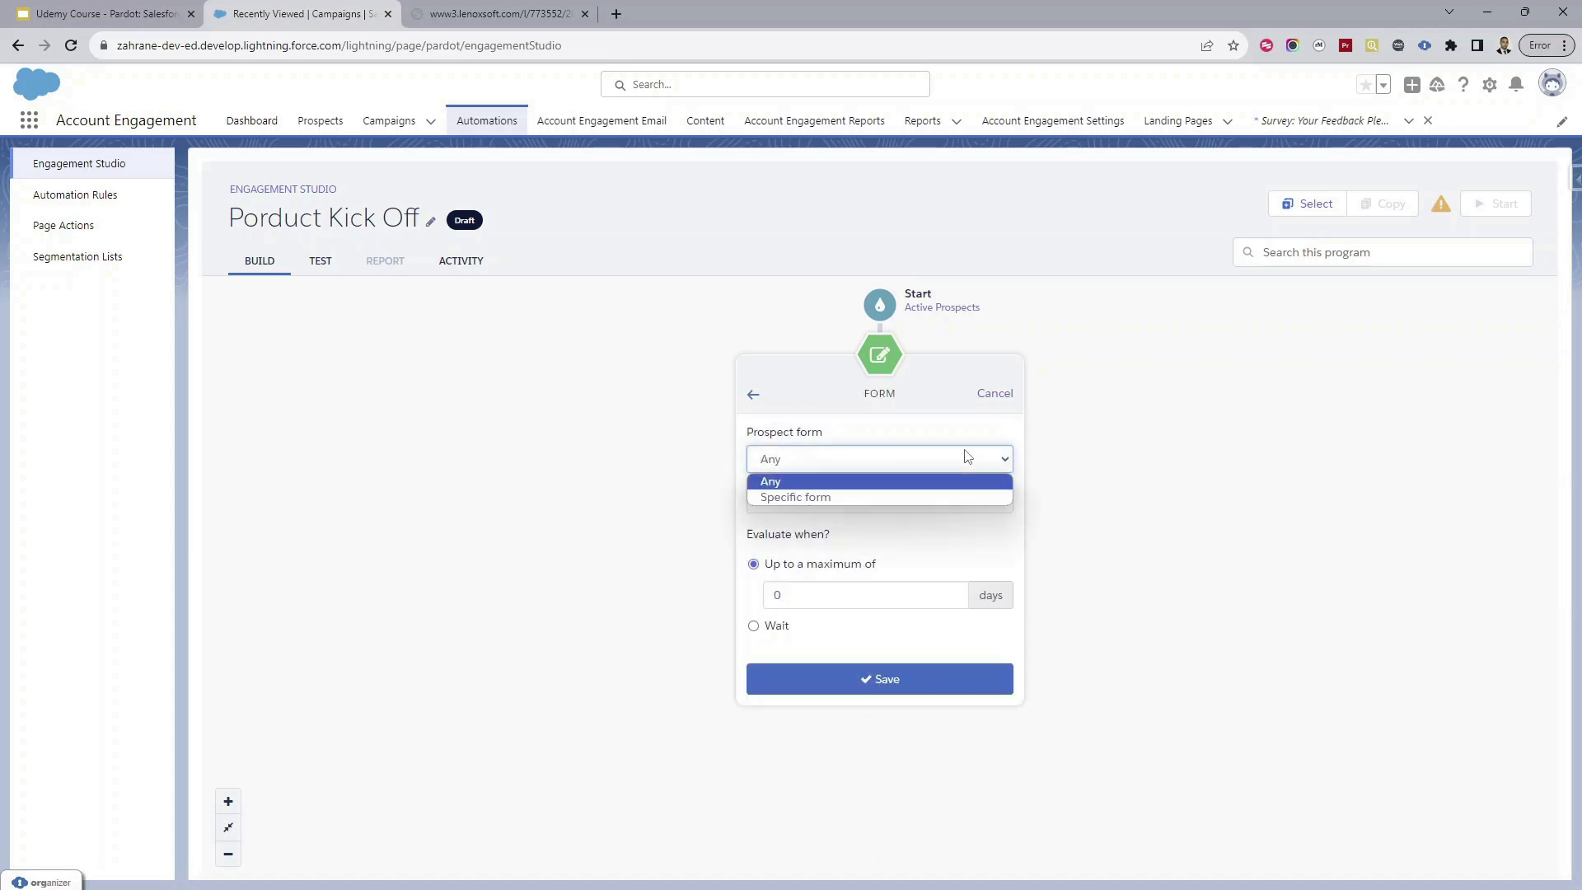
pyautogui.click(874, 495)
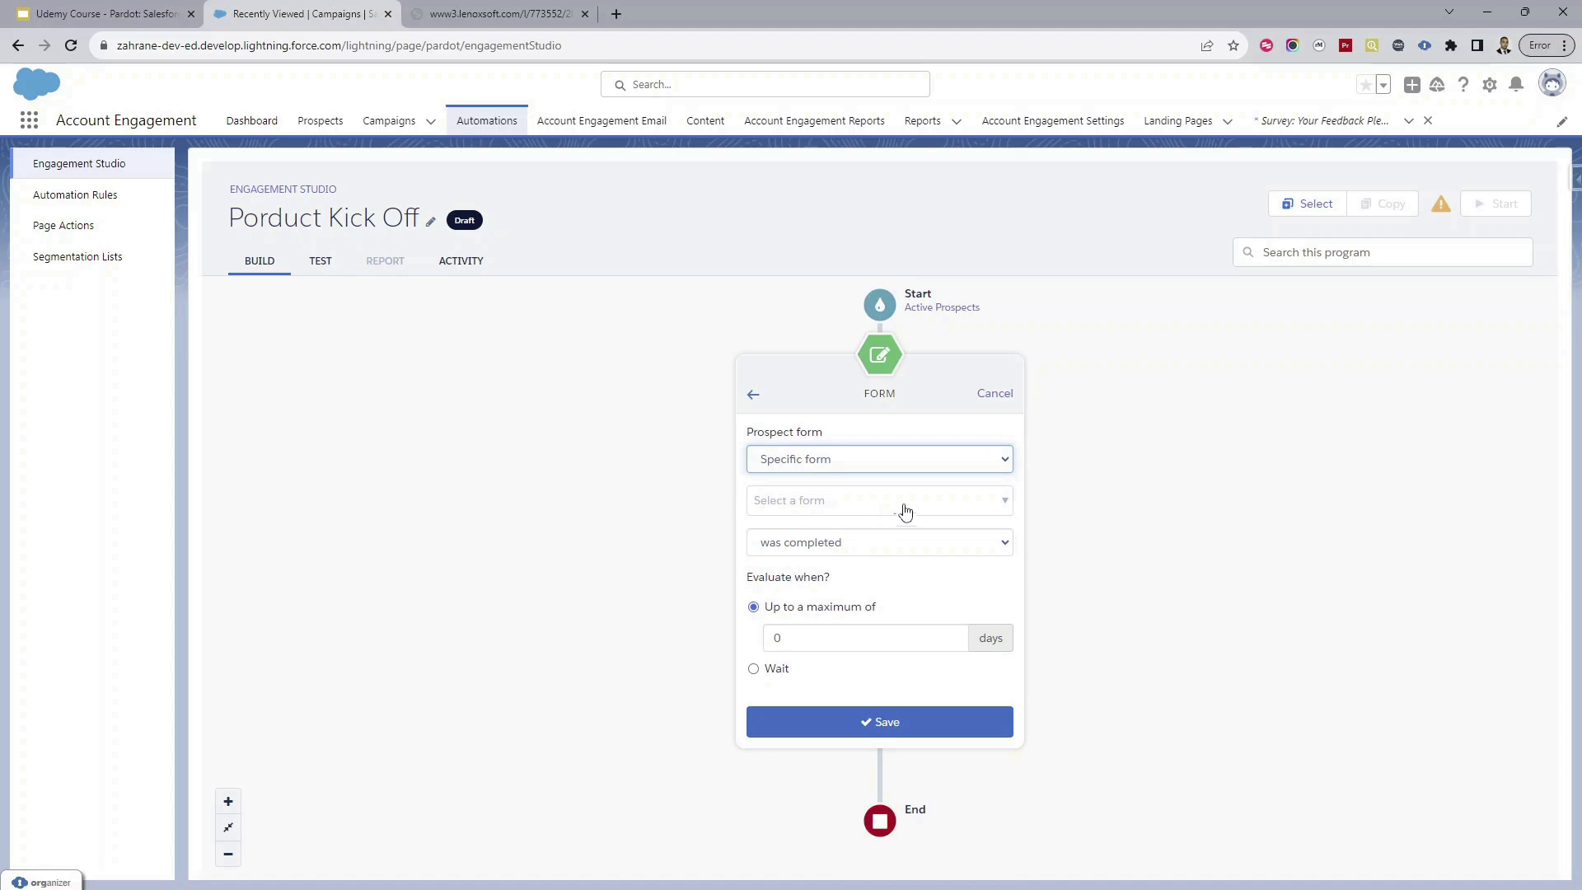
pyautogui.click(911, 510)
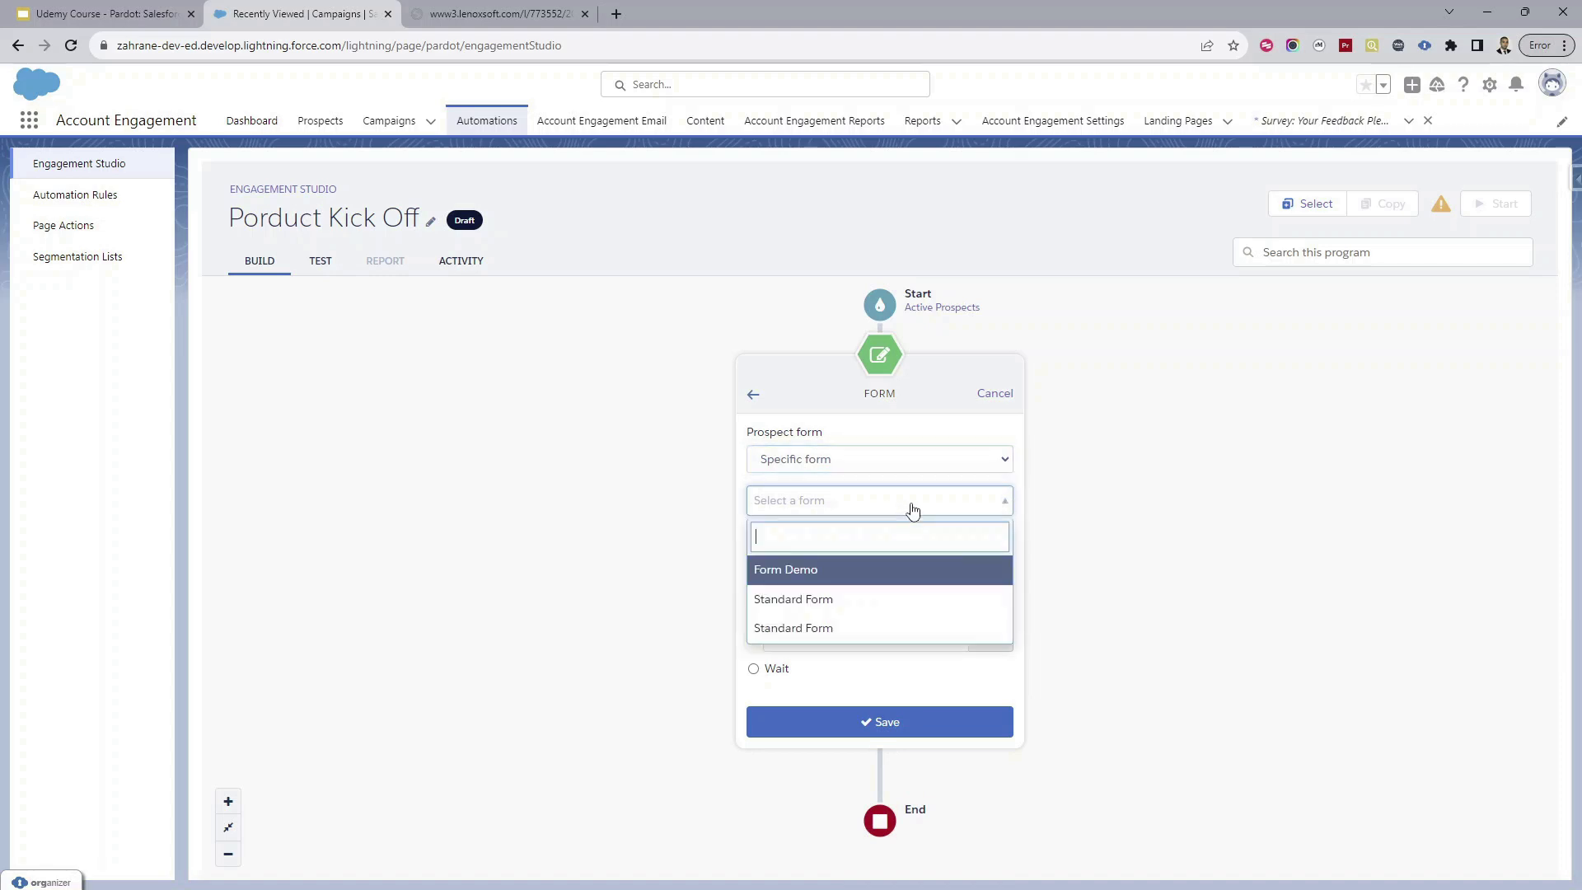
pyautogui.click(844, 571)
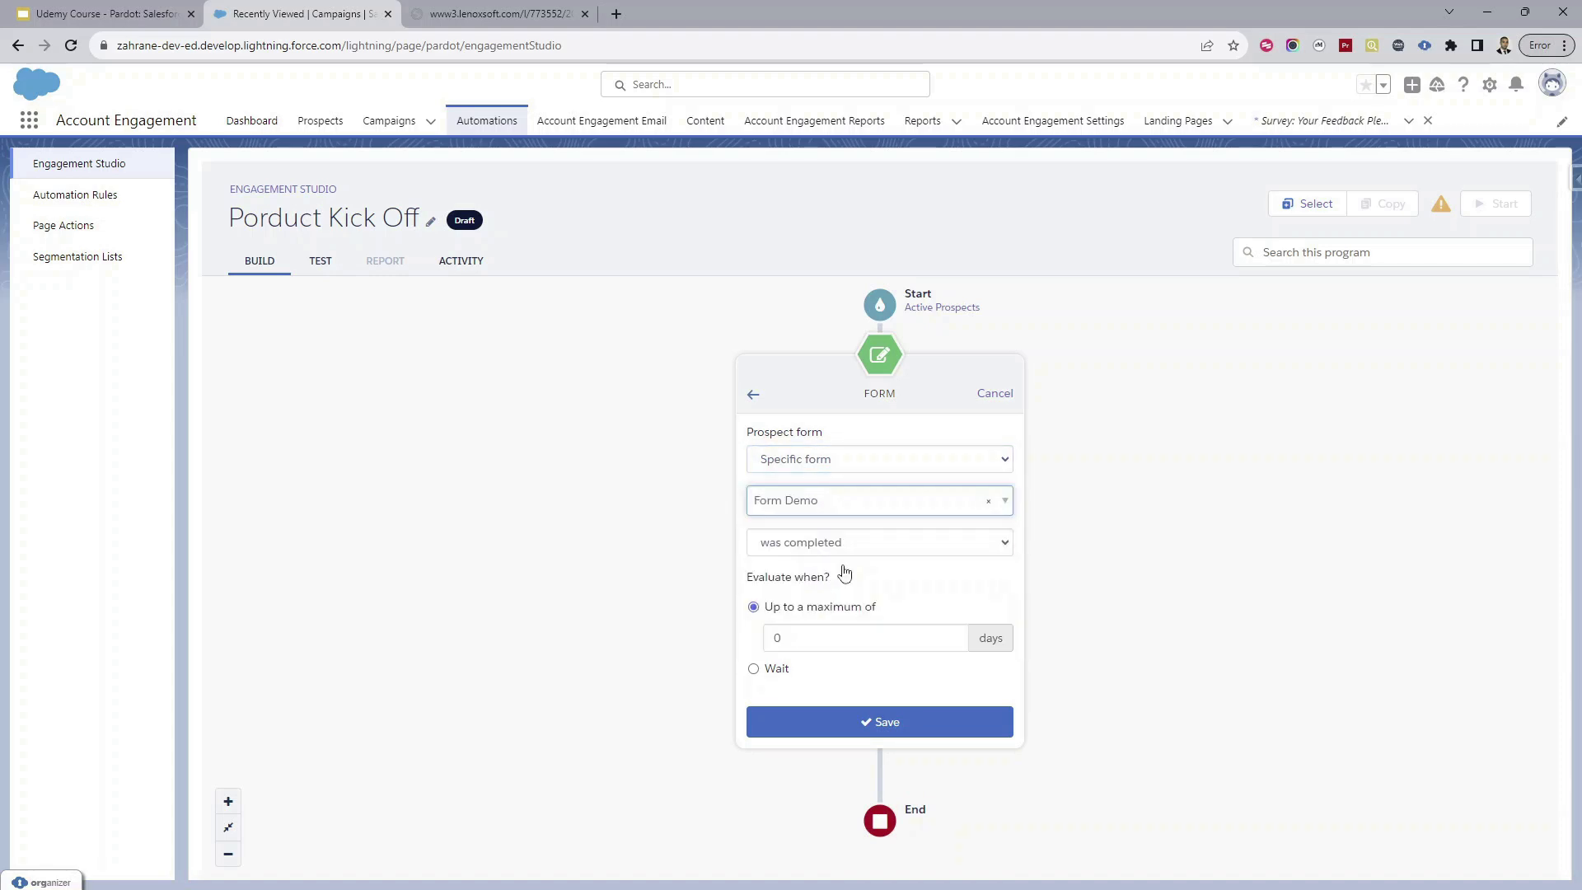
# Step: Set the trigger to check that the form was completed after a wait of 2 days, and save it
pyautogui.click(954, 547)
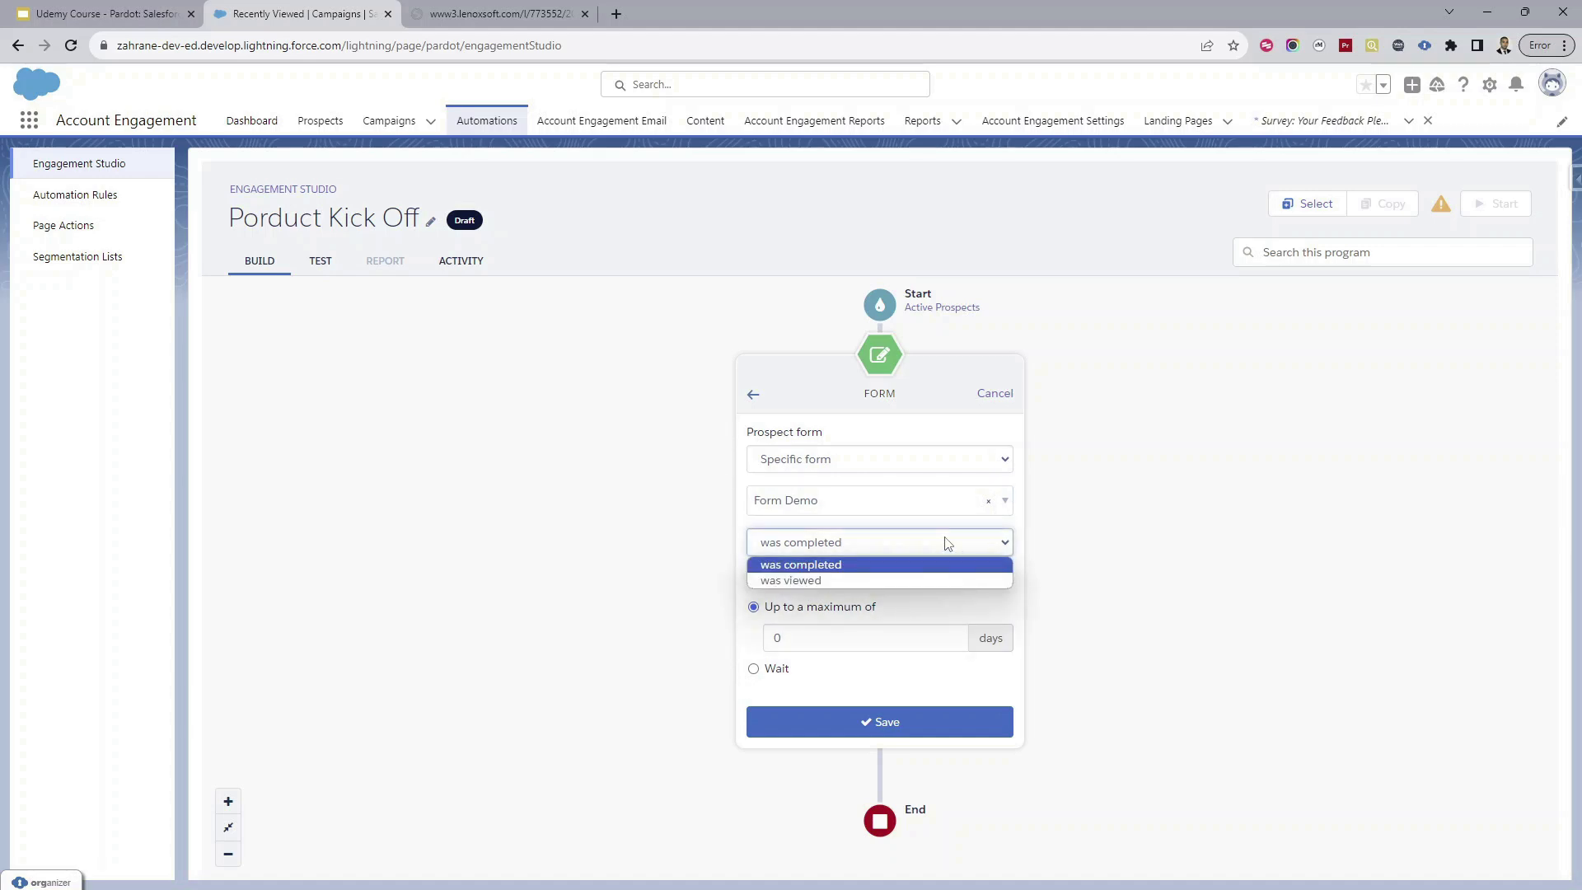
pyautogui.click(920, 572)
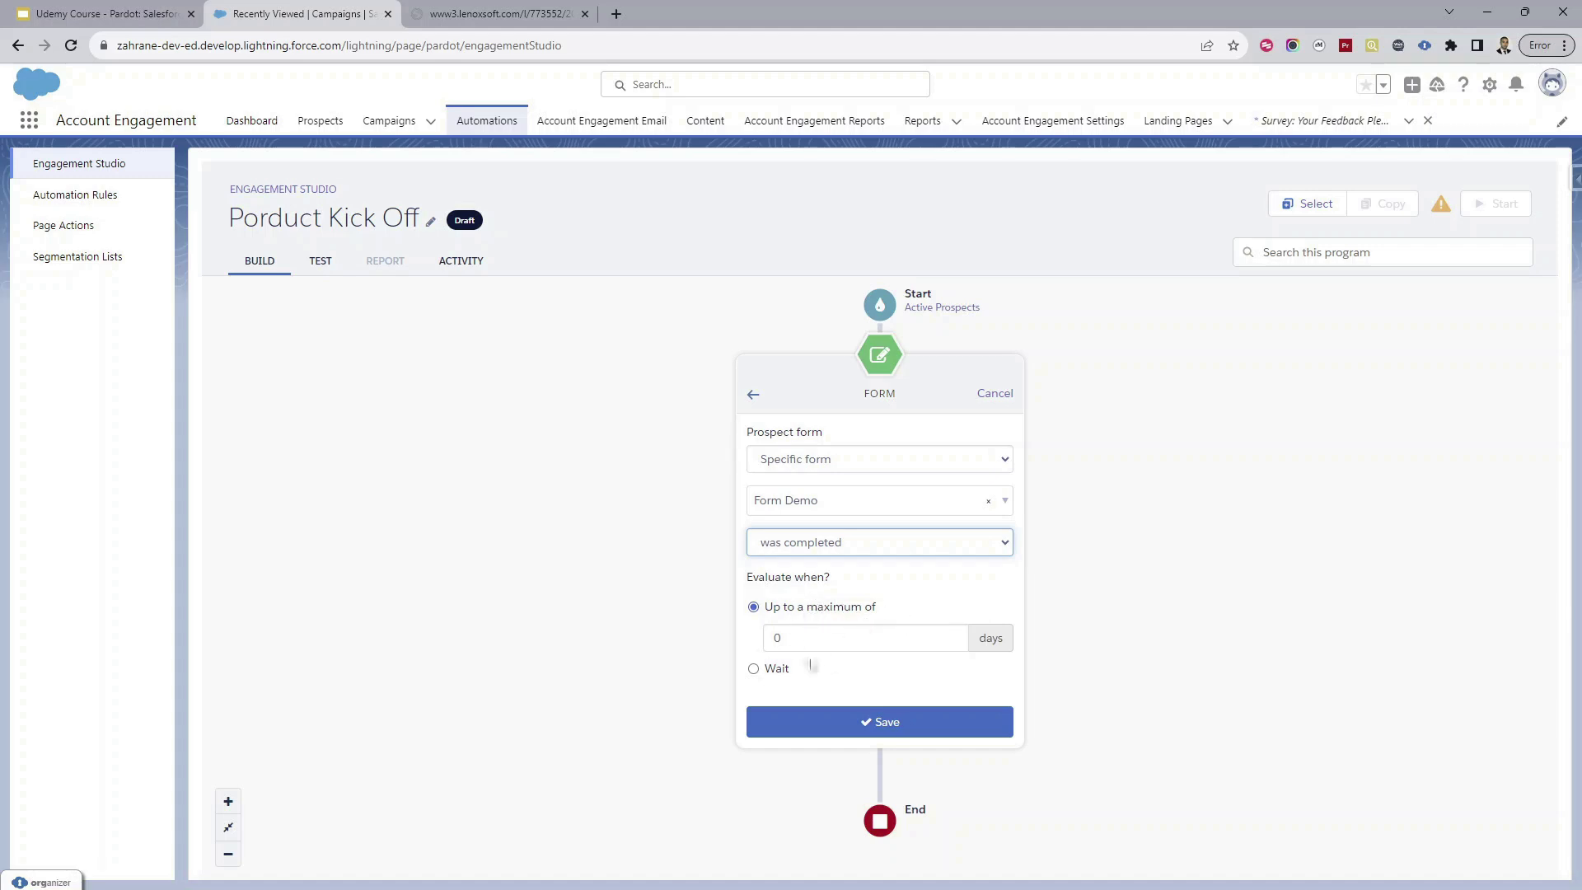
pyautogui.click(783, 674)
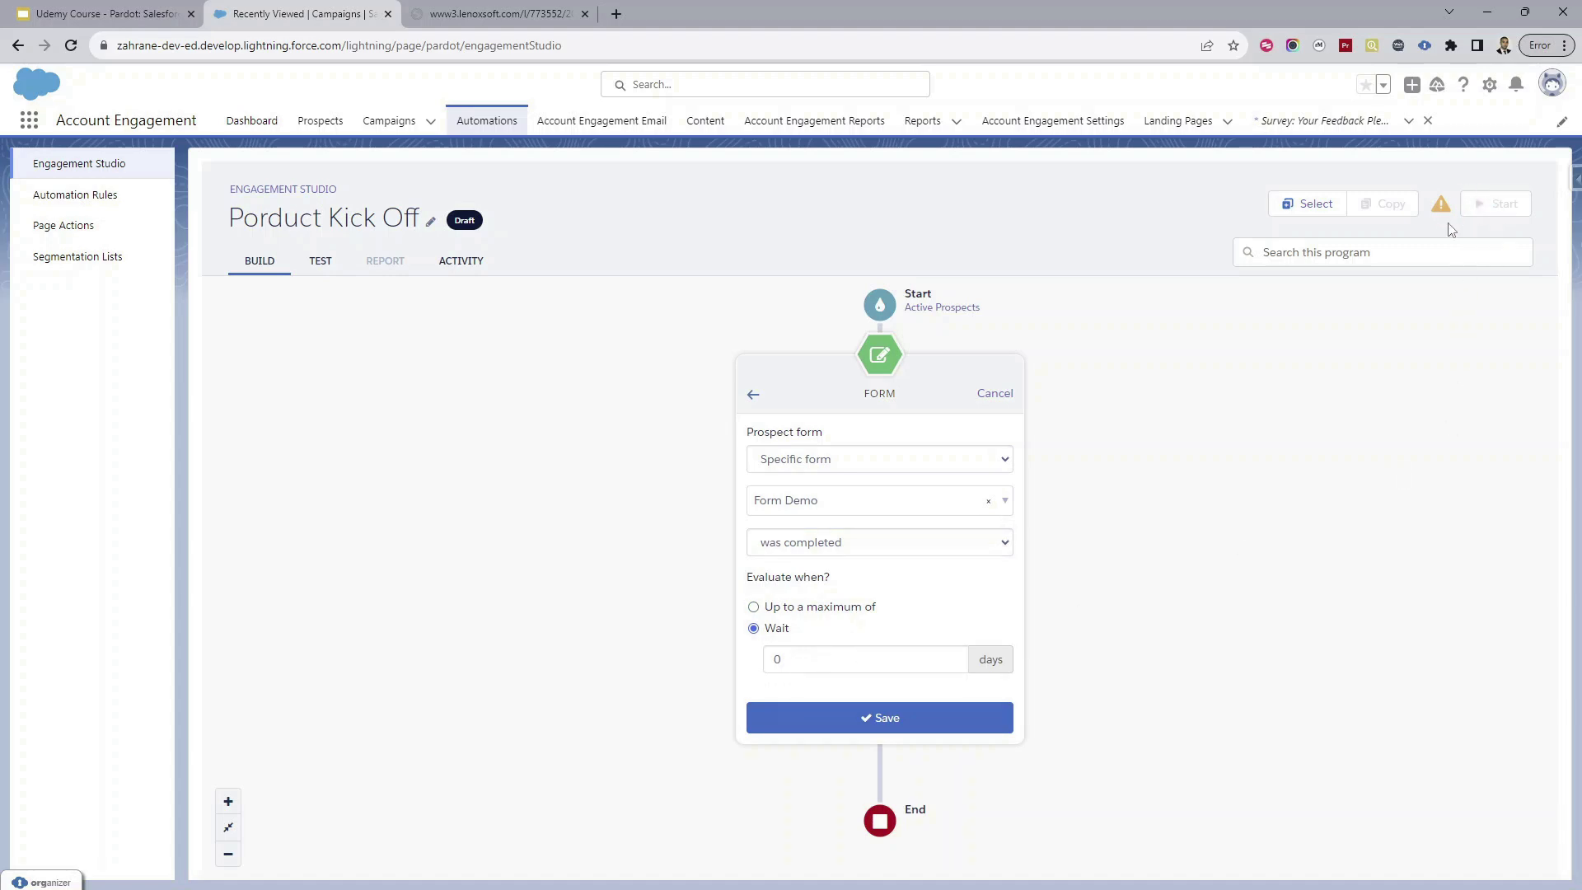
pyautogui.click(822, 608)
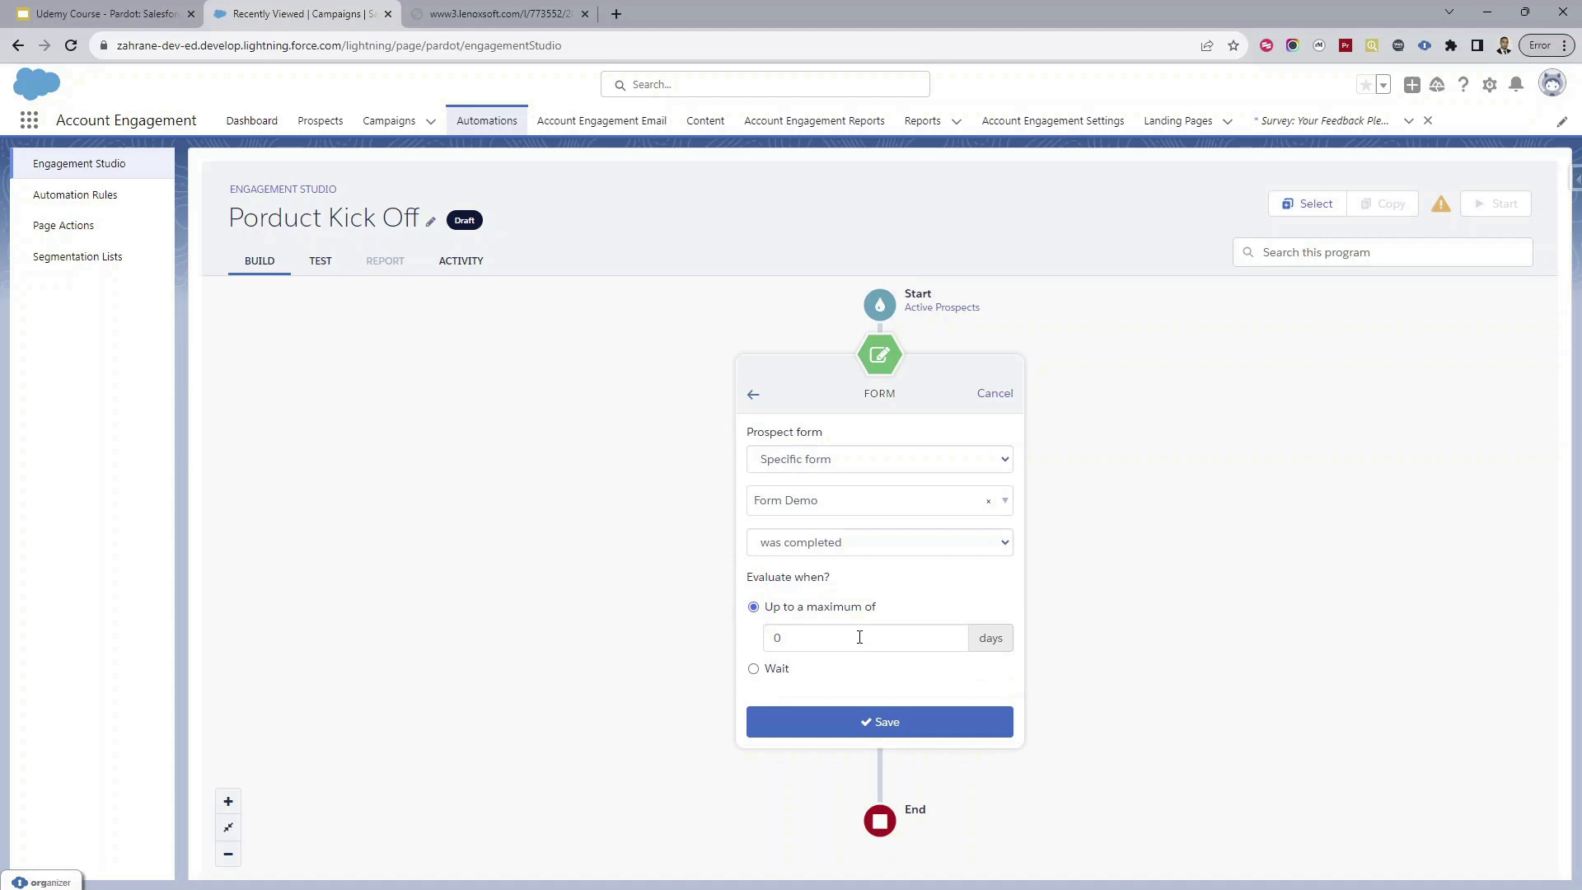
pyautogui.click(775, 670)
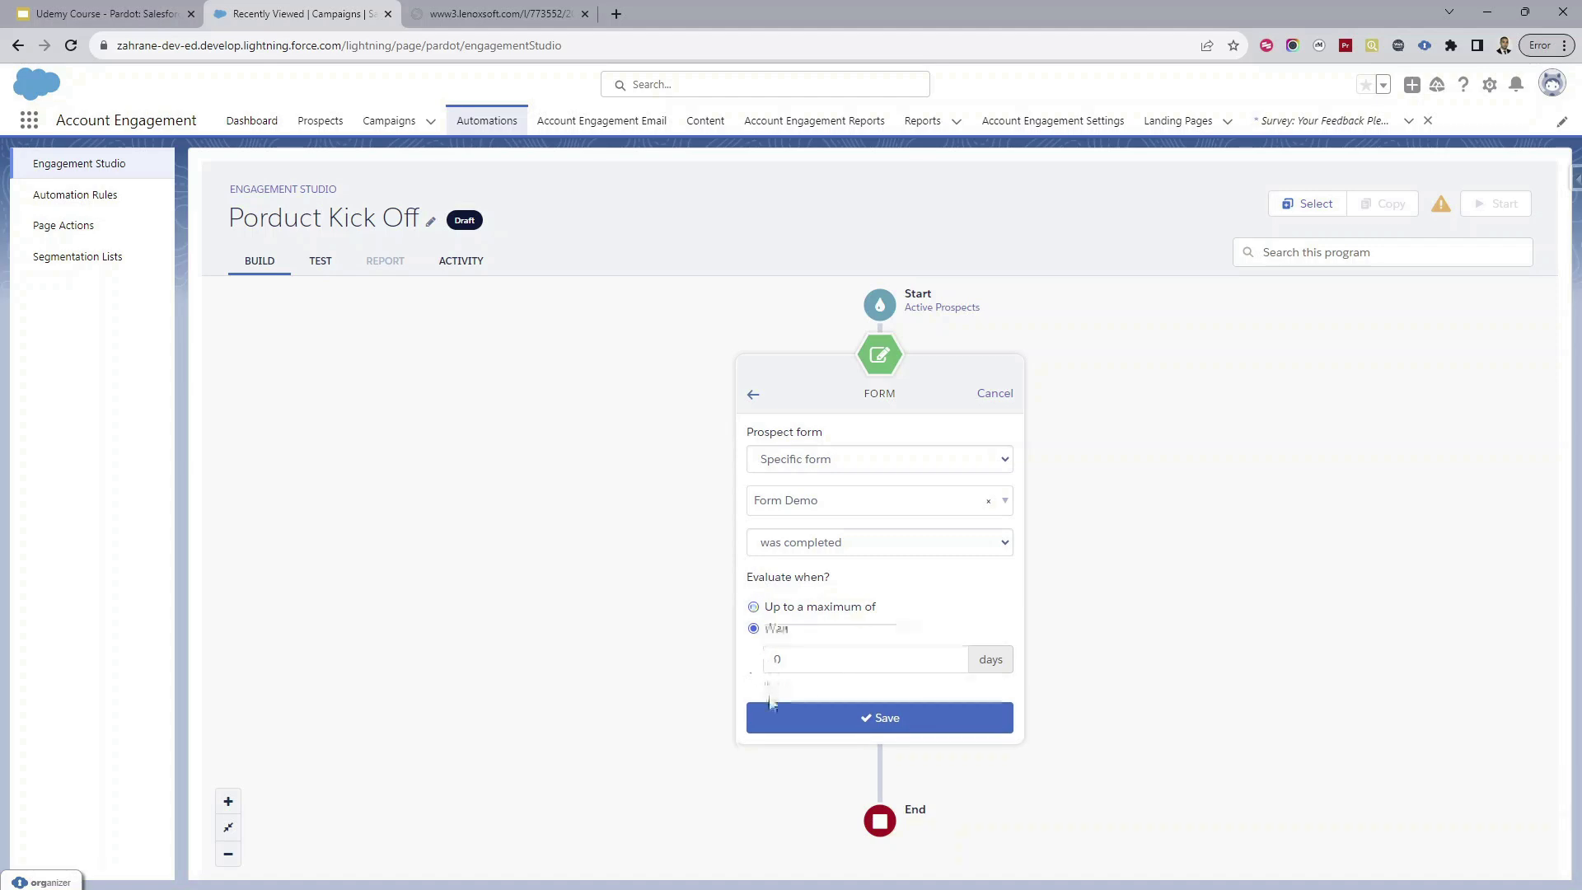
pyautogui.click(813, 665)
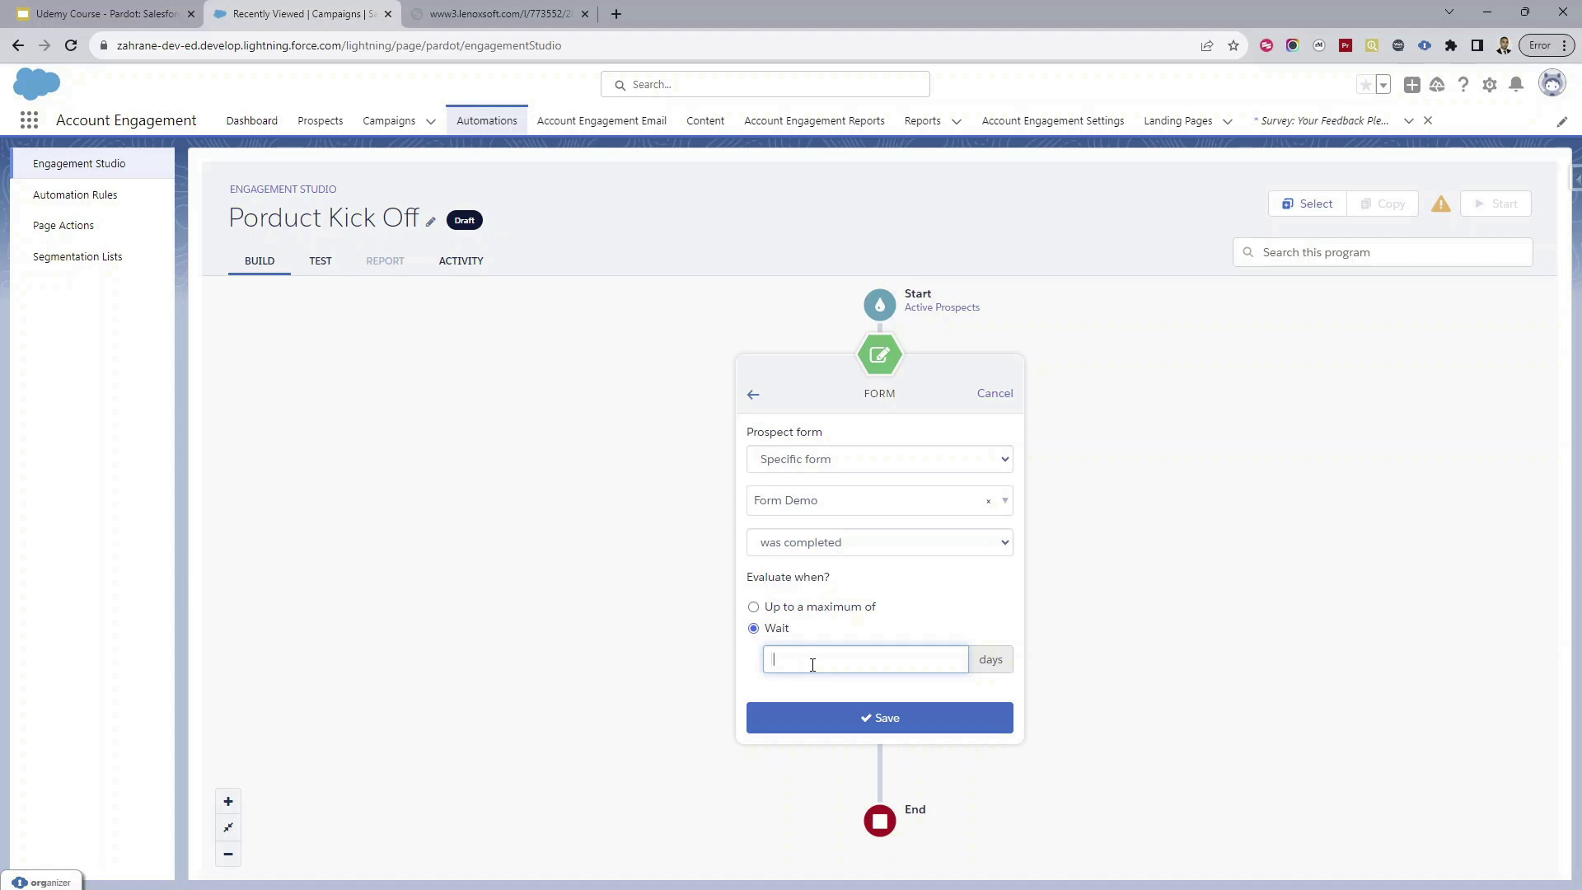
pyautogui.click(922, 723)
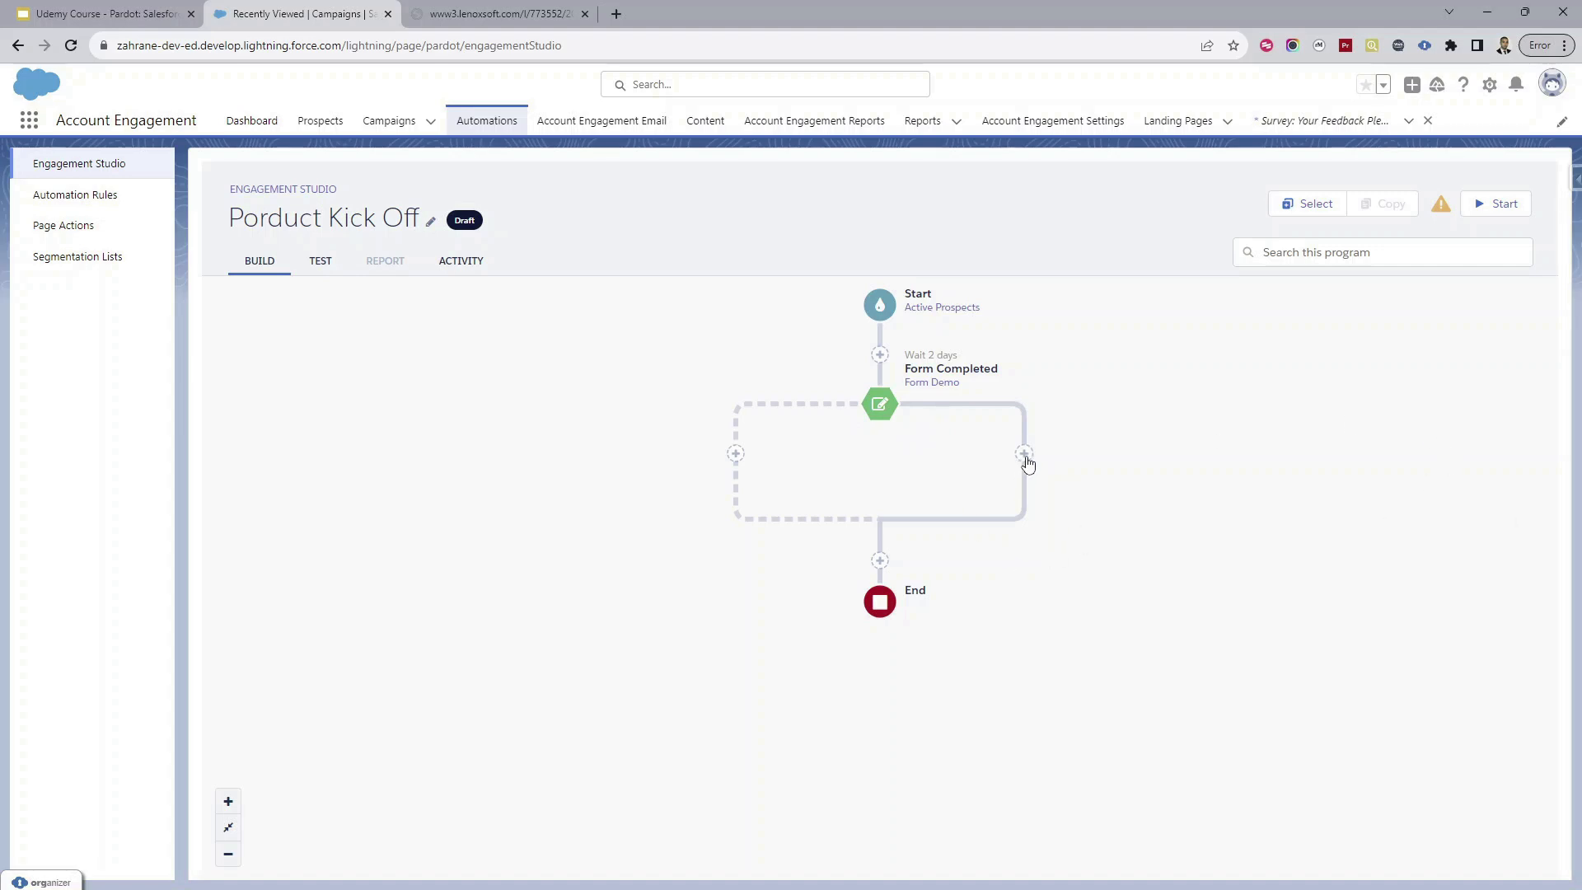
# Step: Add an Adjust Score action on the solid branch for prospects who completed the form
pyautogui.click(1024, 454)
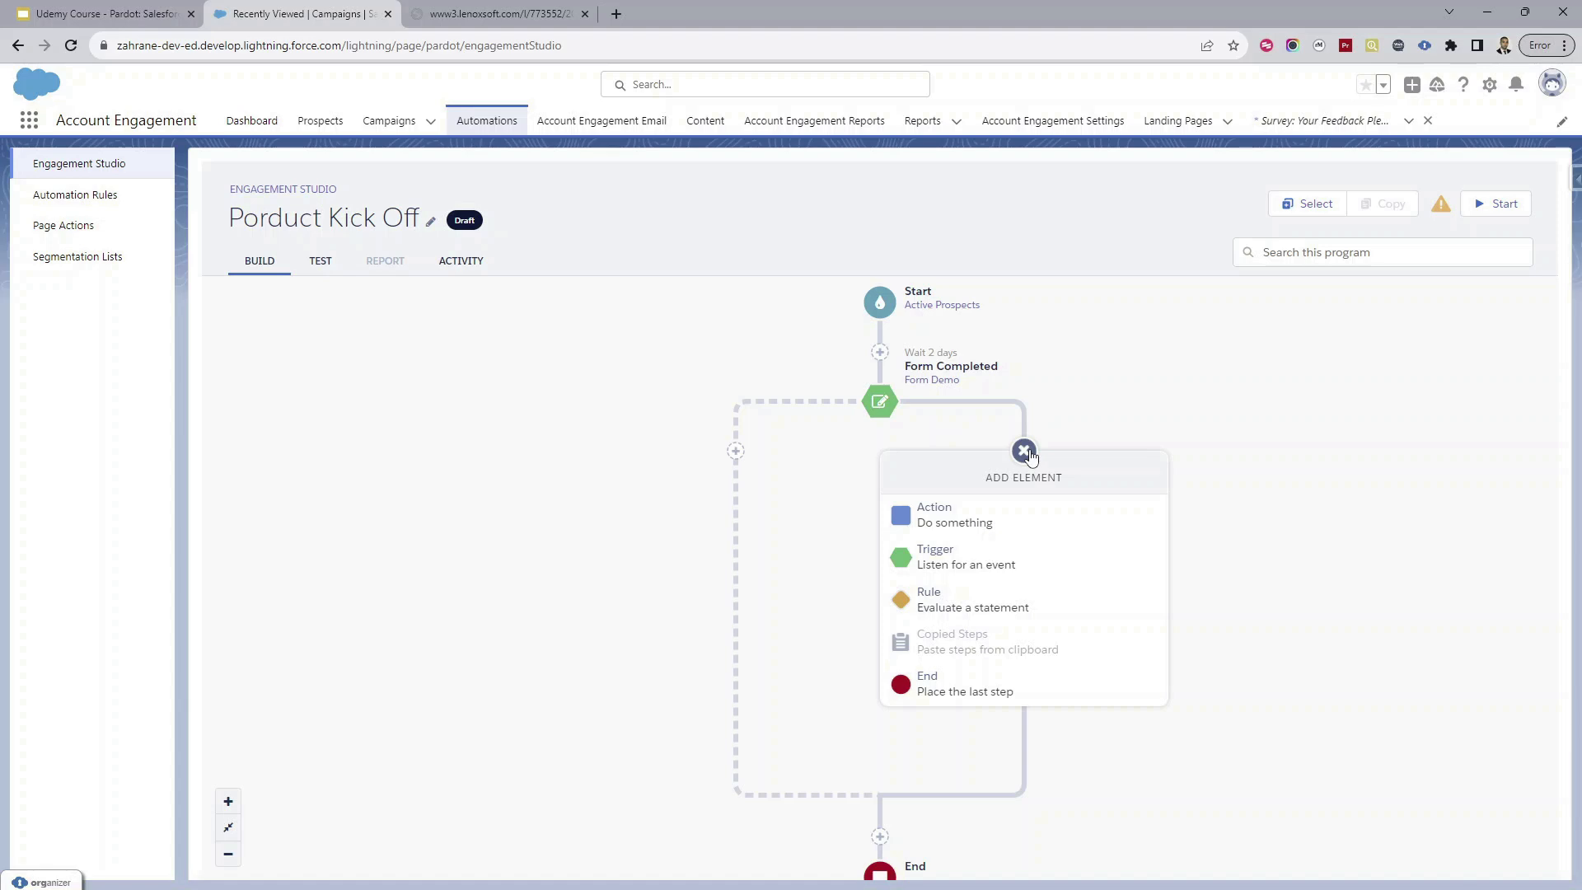
pyautogui.click(1015, 519)
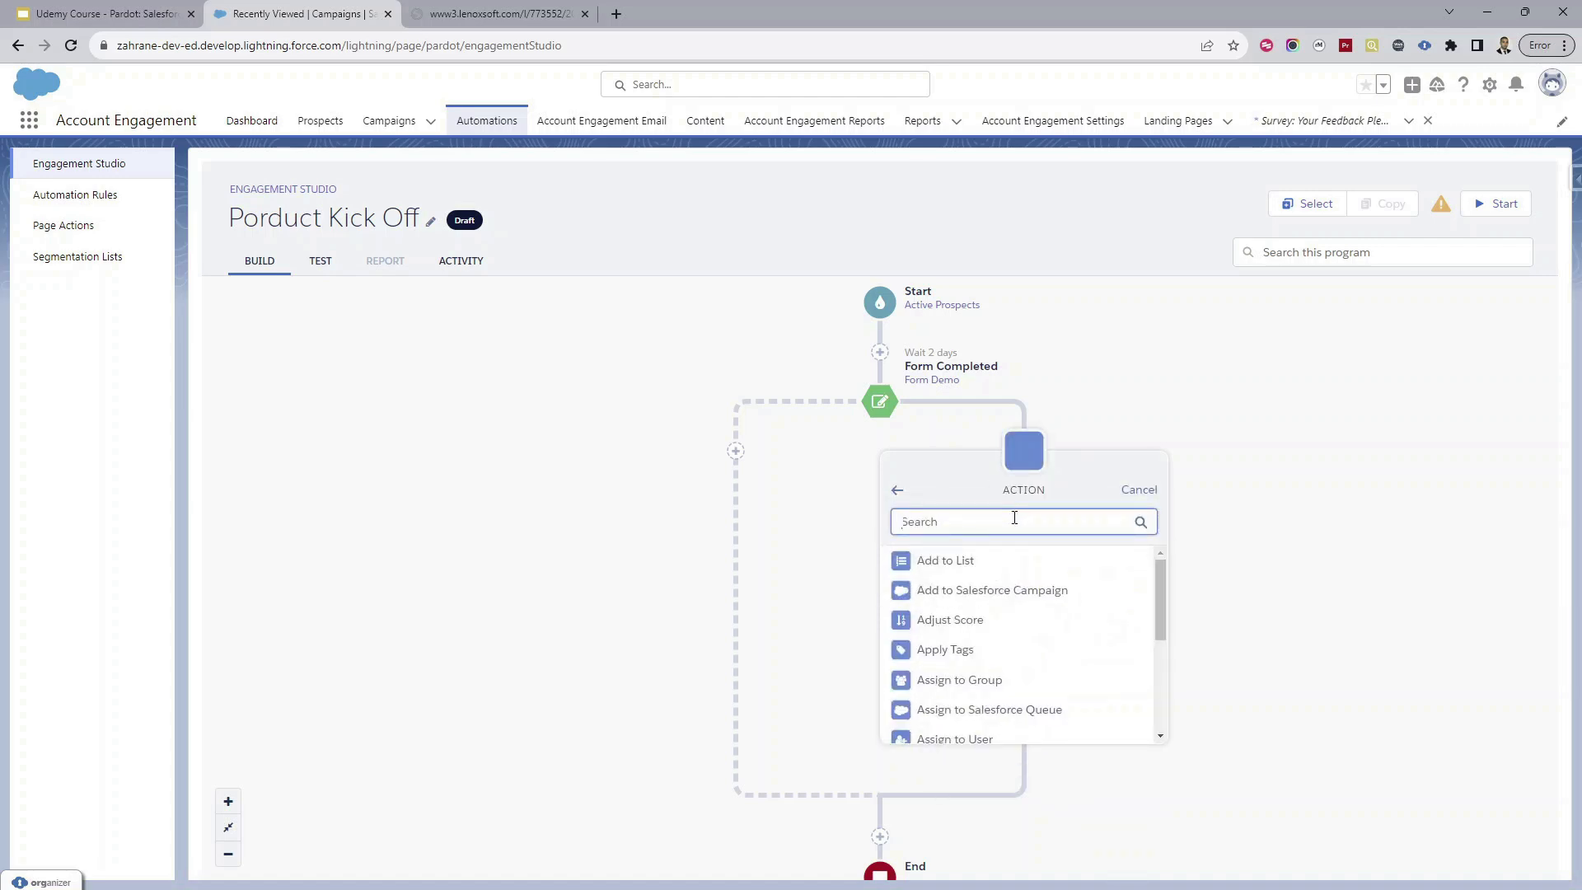
pyautogui.scroll(-5, 1031, 646)
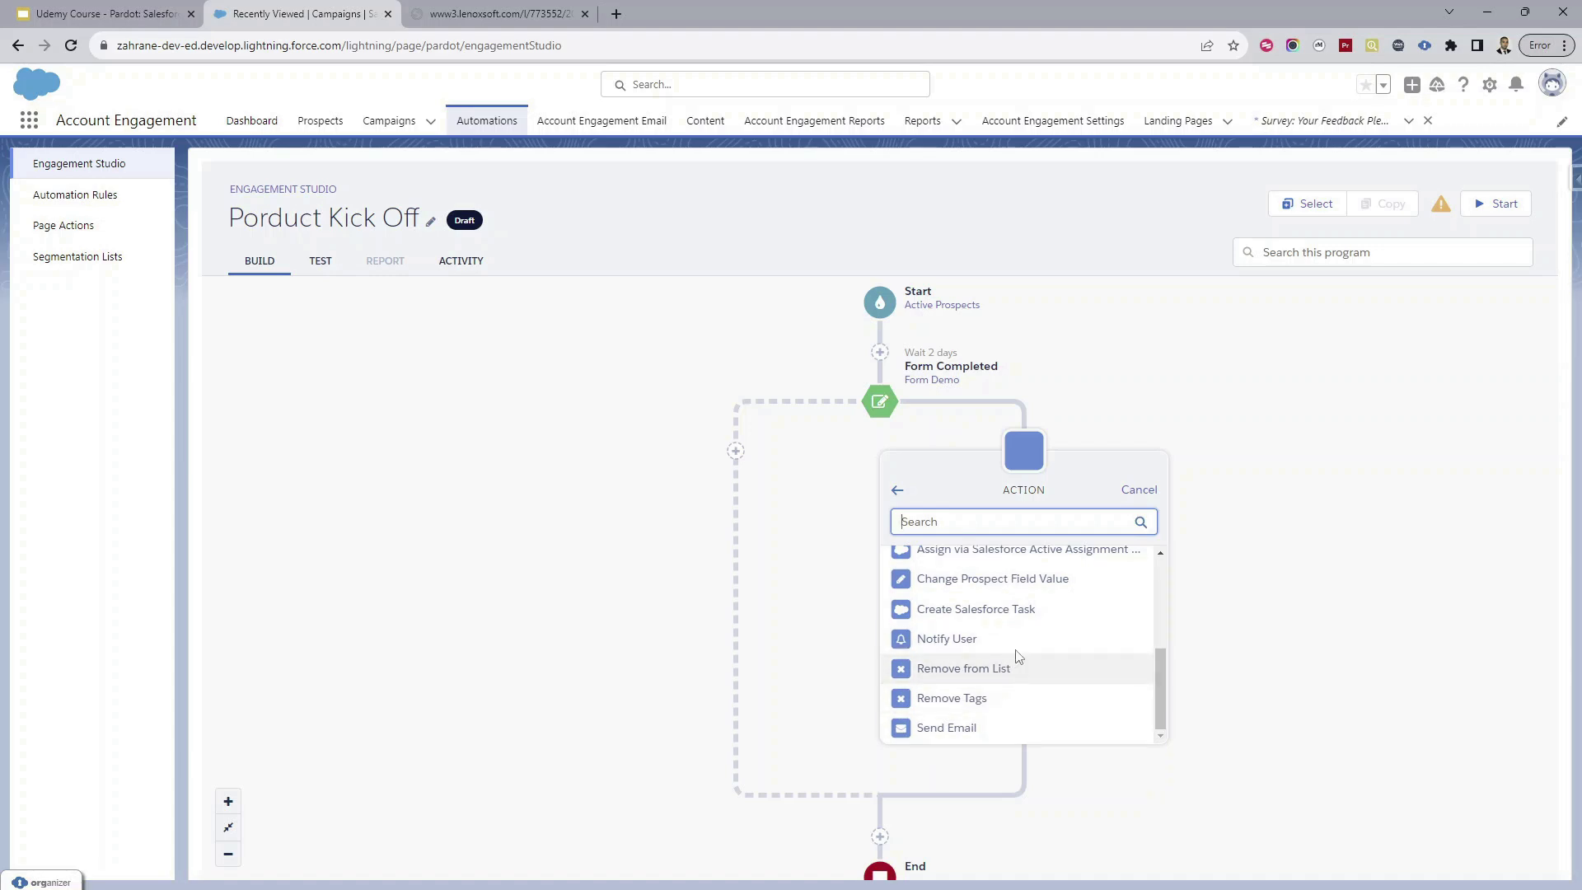
pyautogui.scroll(5, 1019, 659)
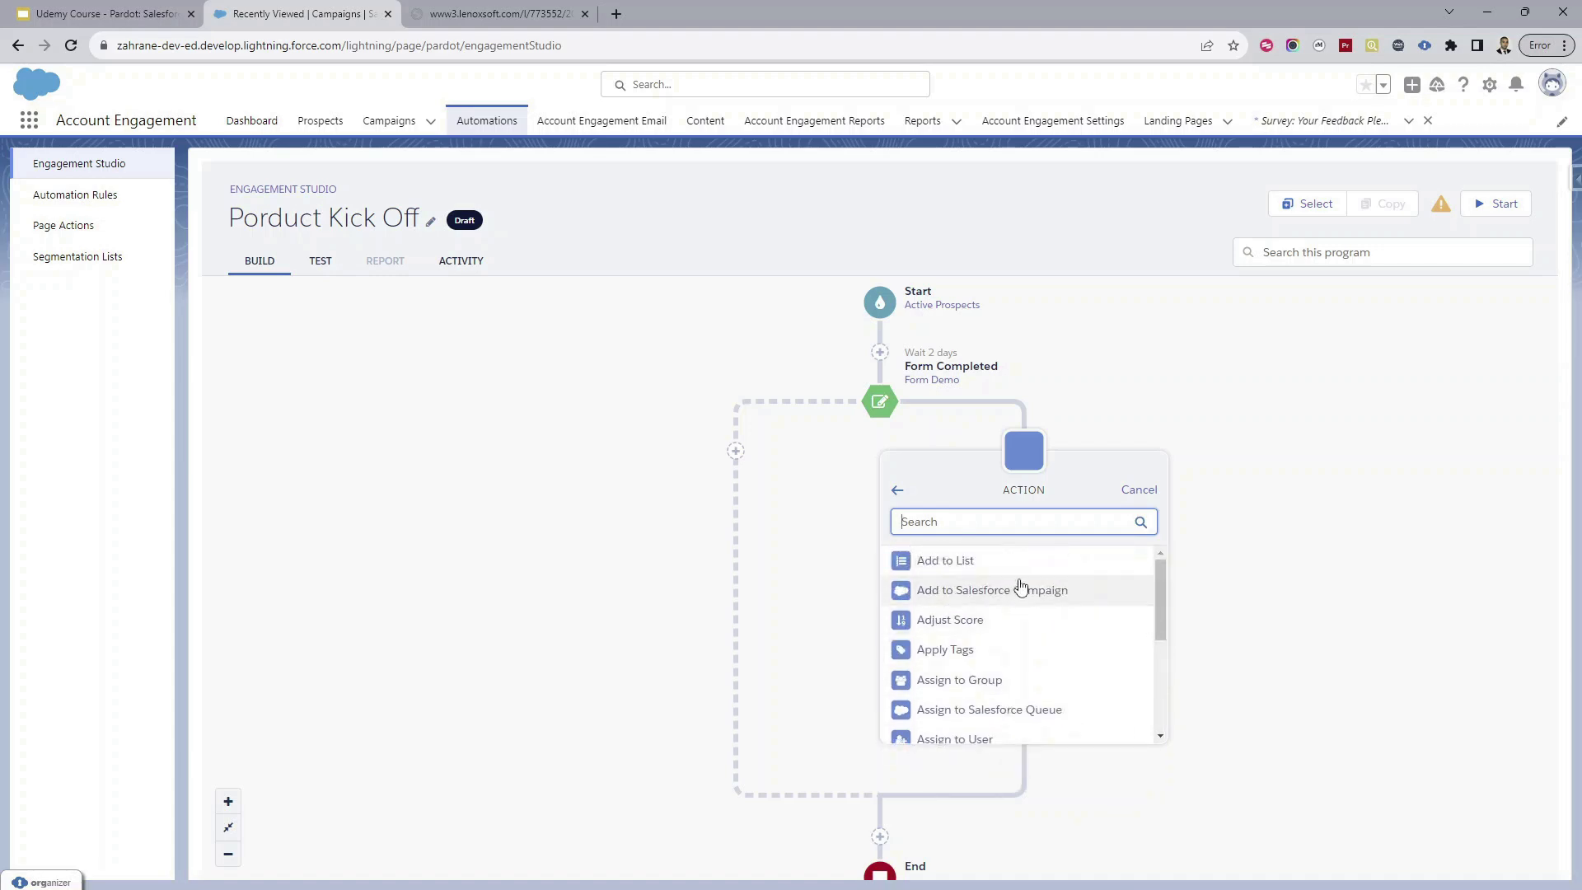
pyautogui.write('sc')
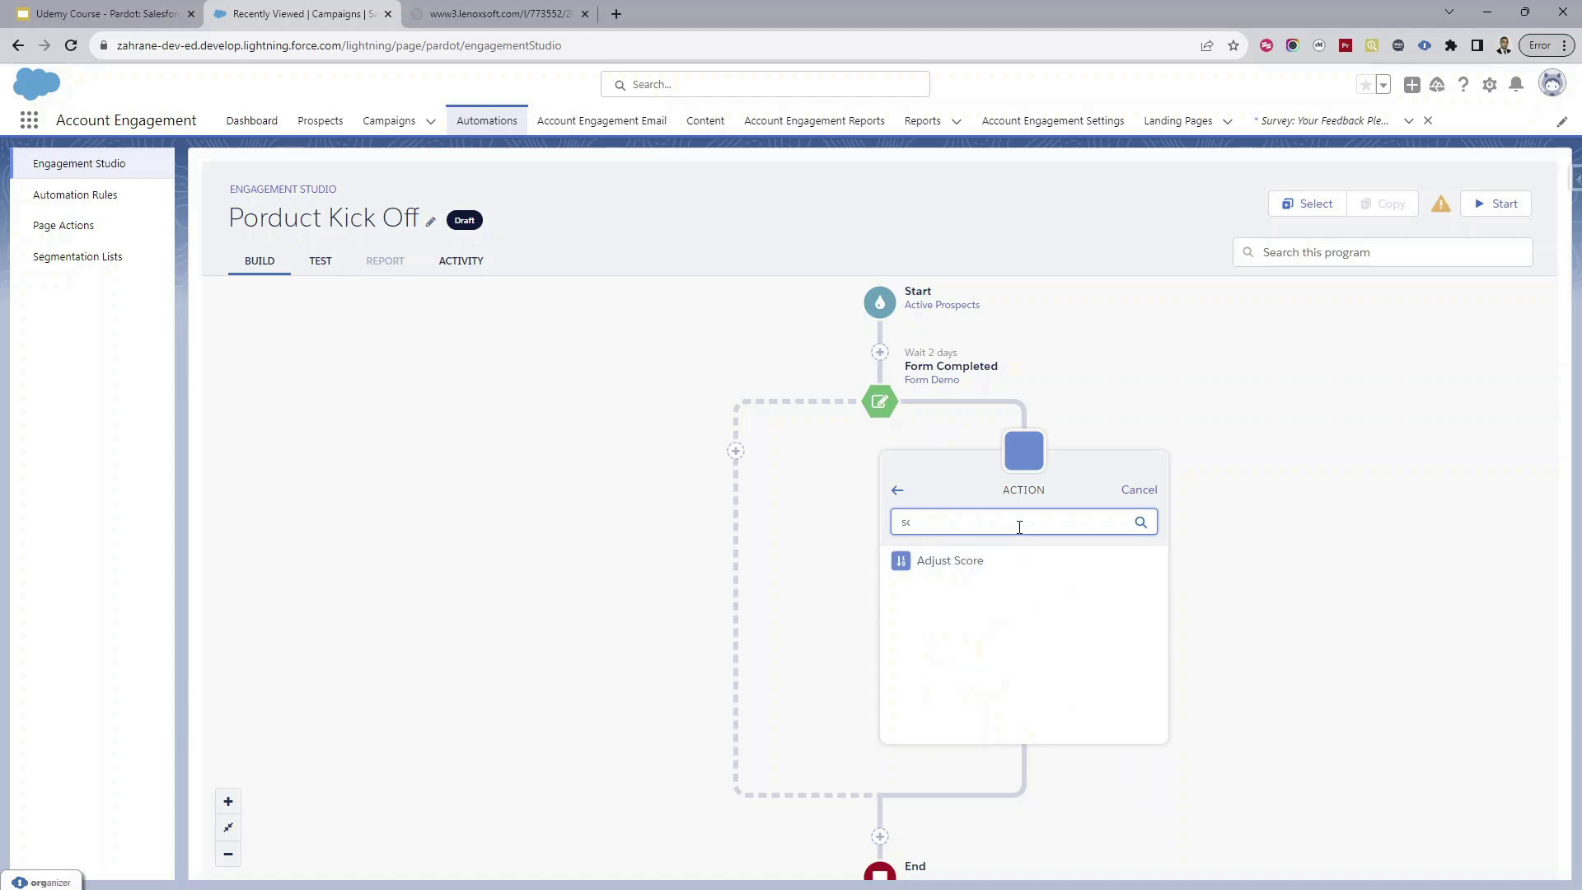
pyautogui.click(1020, 559)
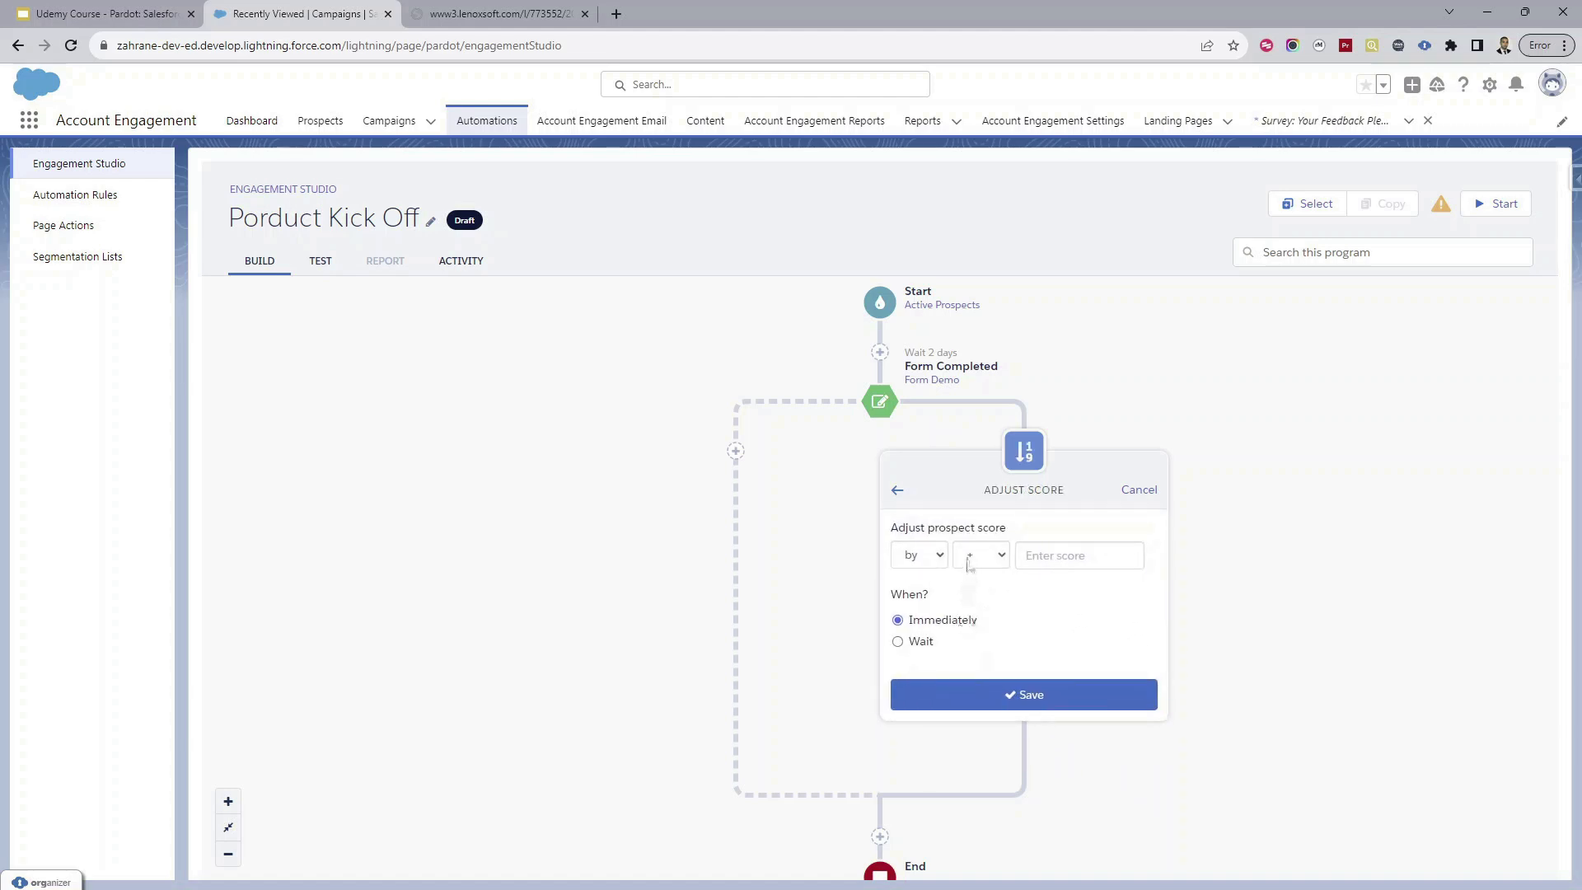
# Step: Set the action to raise the prospect score by +20 immediately and save it
pyautogui.click(995, 557)
pyautogui.click(988, 577)
pyautogui.click(1056, 546)
pyautogui.write('20')
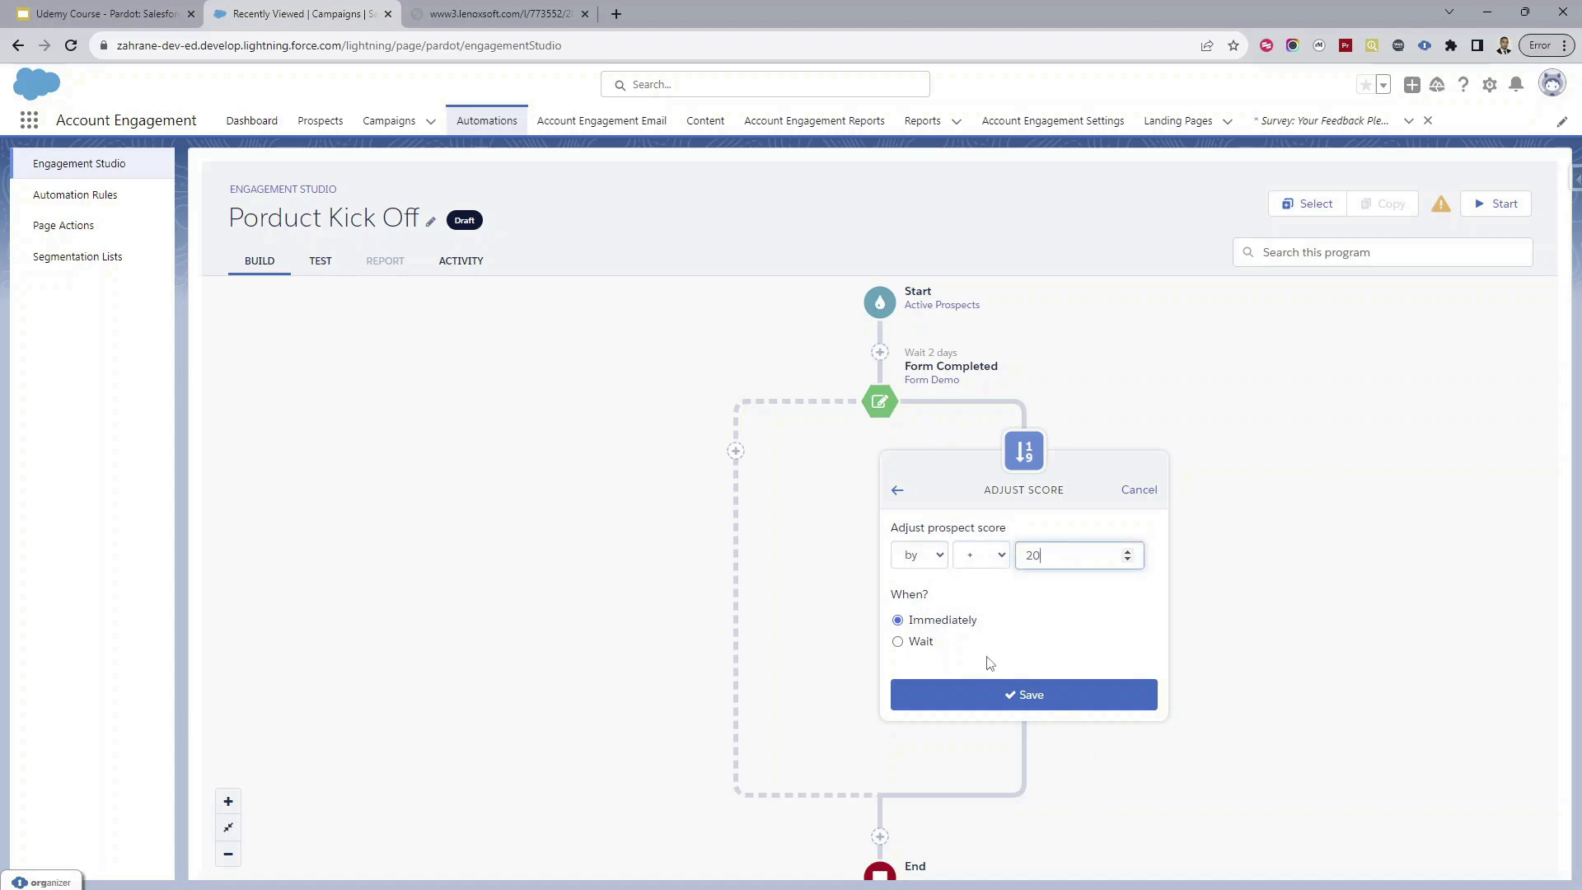
pyautogui.click(1061, 701)
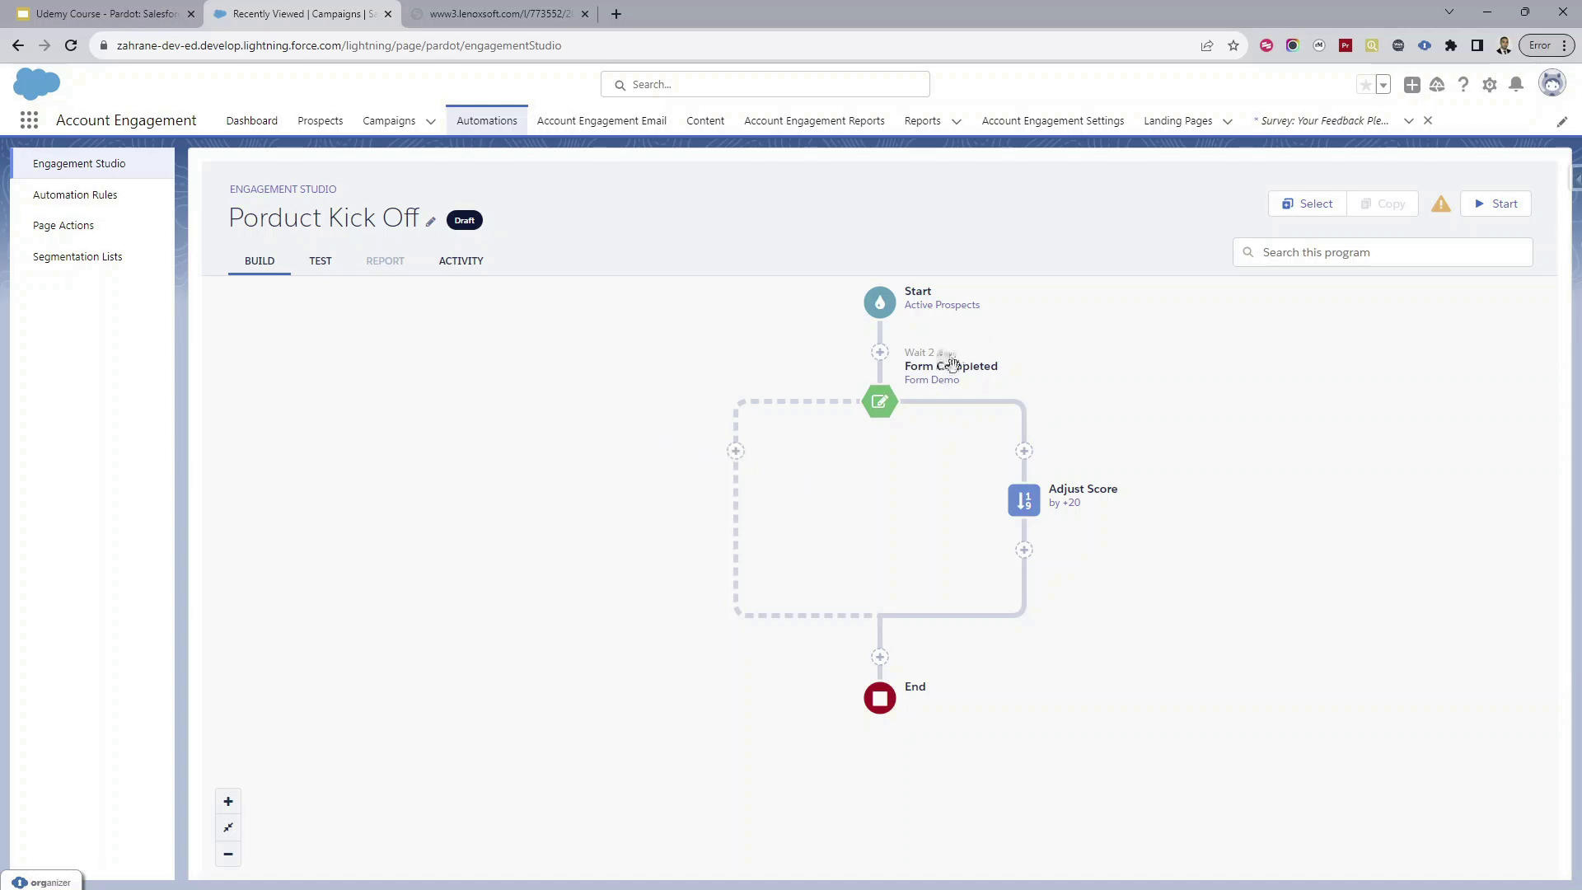
# Step: Add an Adjust Score action on the dashed branch for prospects who did not complete the form
pyautogui.click(736, 451)
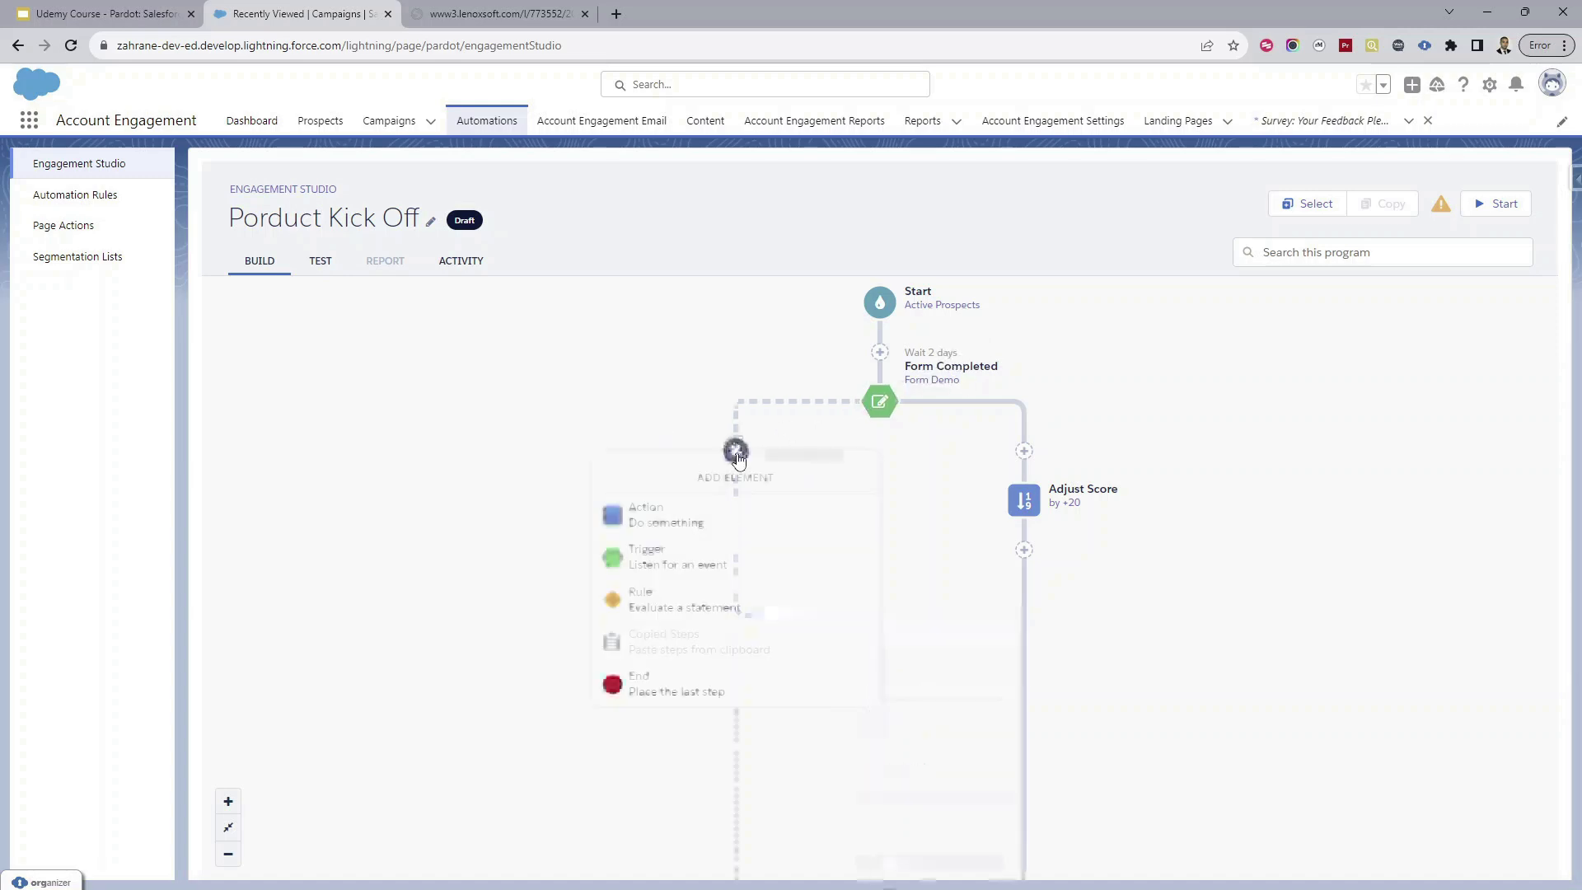
pyautogui.click(717, 527)
pyautogui.click(714, 521)
pyautogui.write('sco')
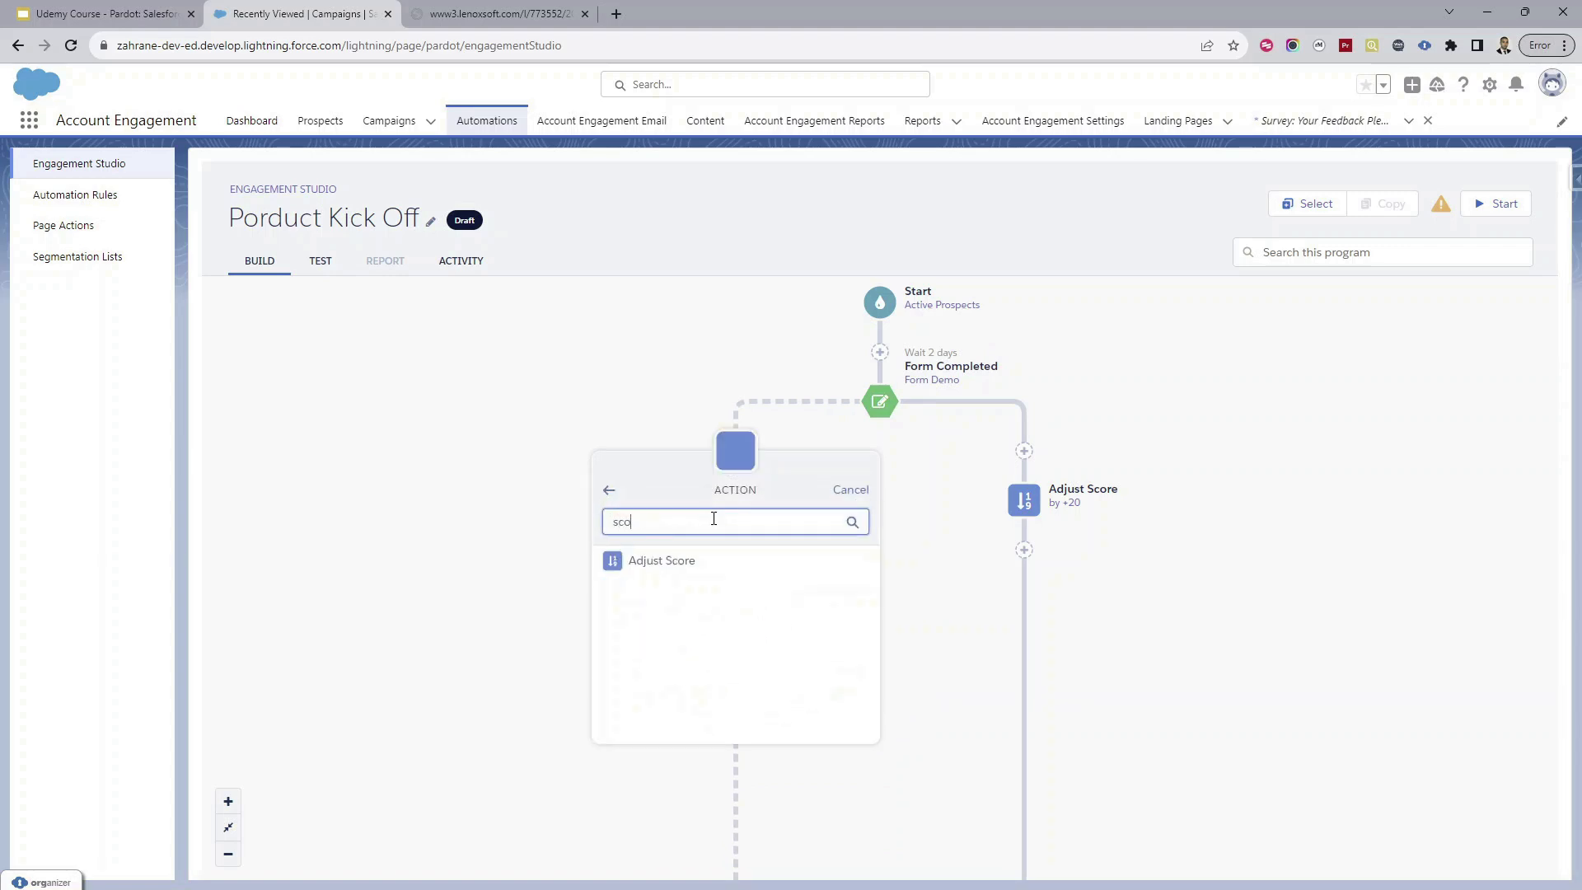
pyautogui.click(719, 562)
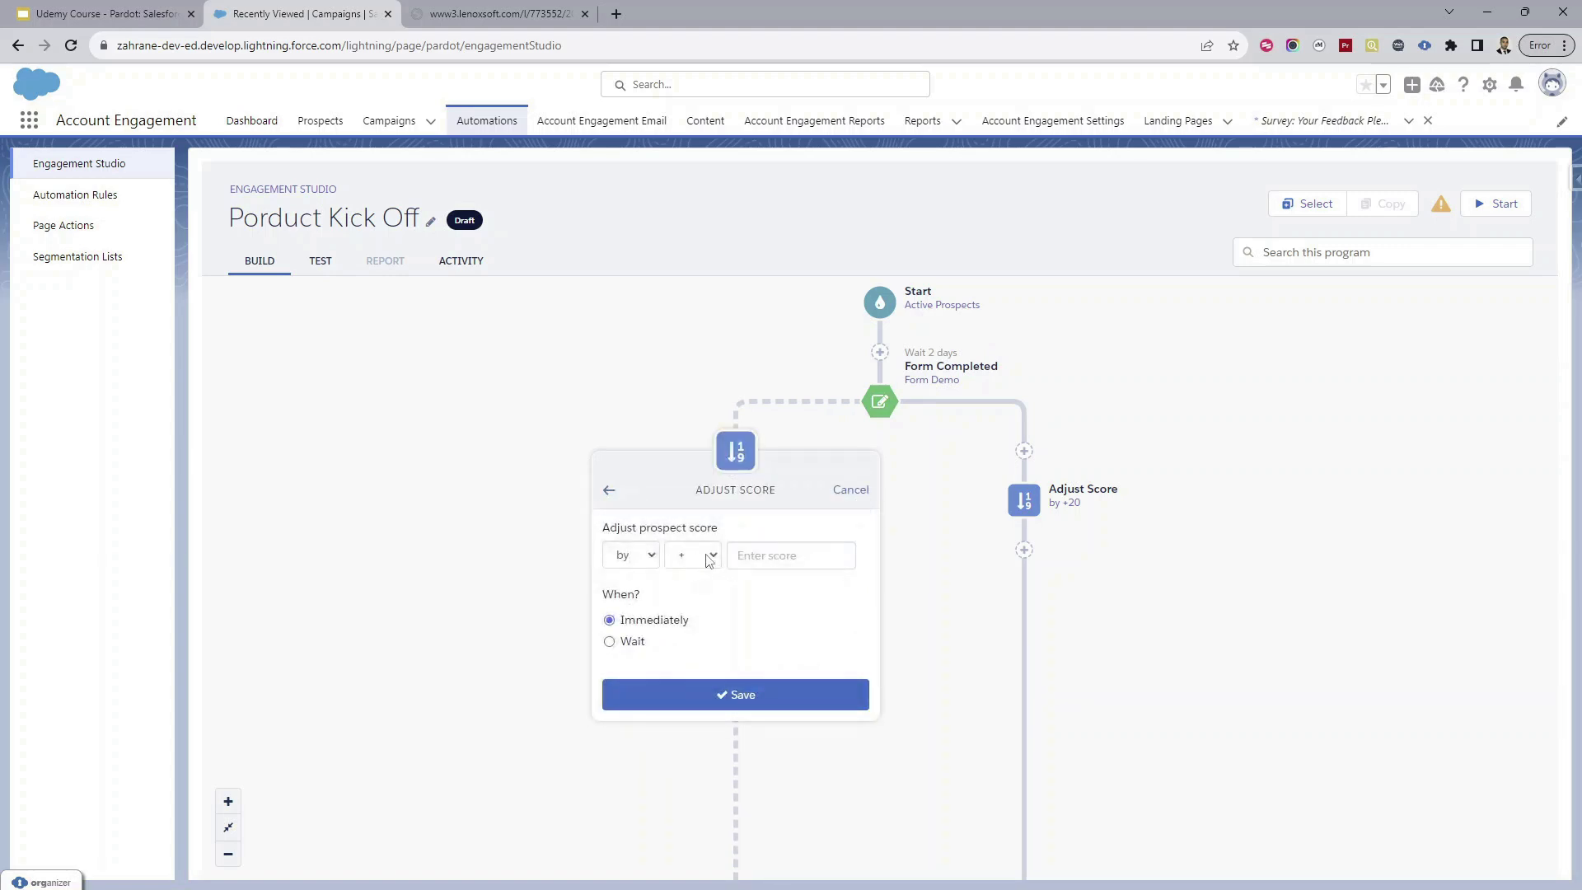
# Step: Set the dashed branch's score adjustment to -10, applied immediately, and save it
pyautogui.click(713, 557)
pyautogui.click(692, 592)
pyautogui.click(768, 567)
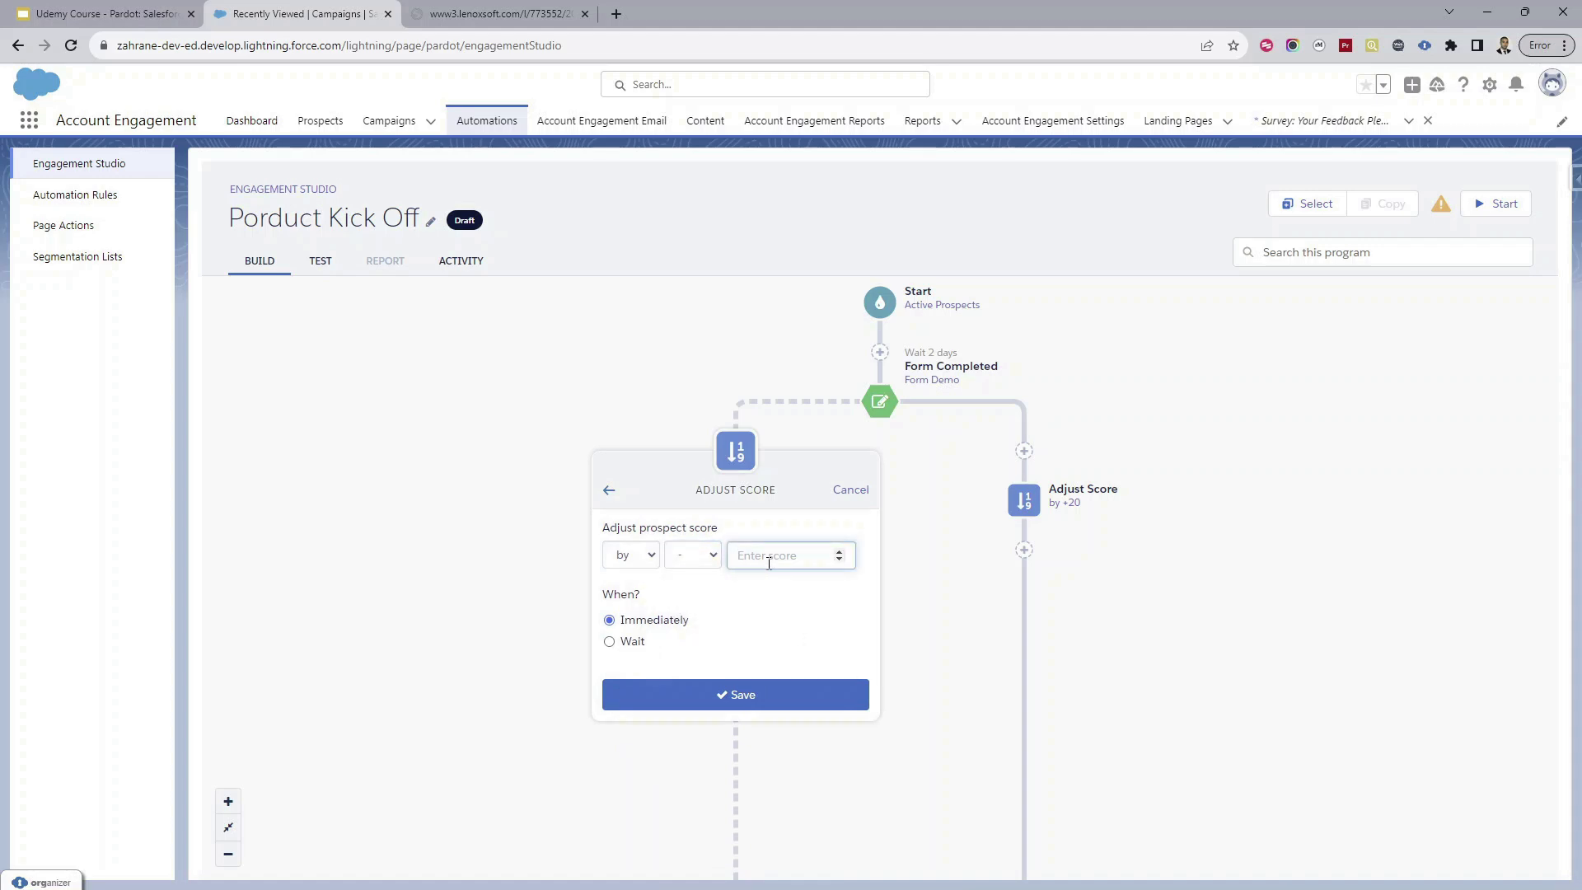
pyautogui.write('10')
pyautogui.click(738, 695)
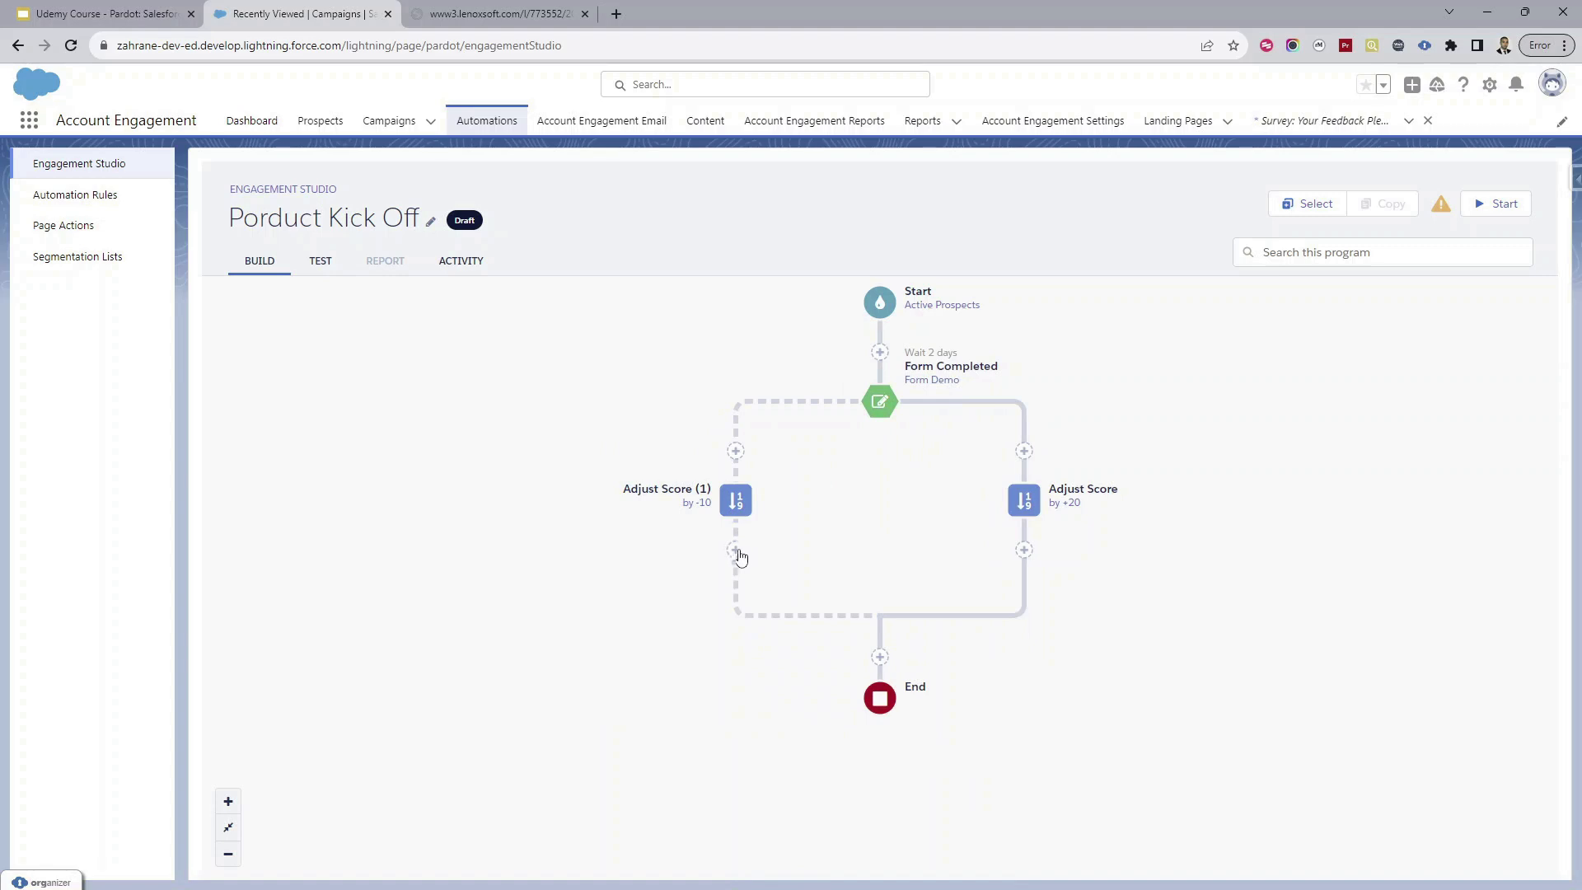
pyautogui.click(736, 552)
pyautogui.click(724, 516)
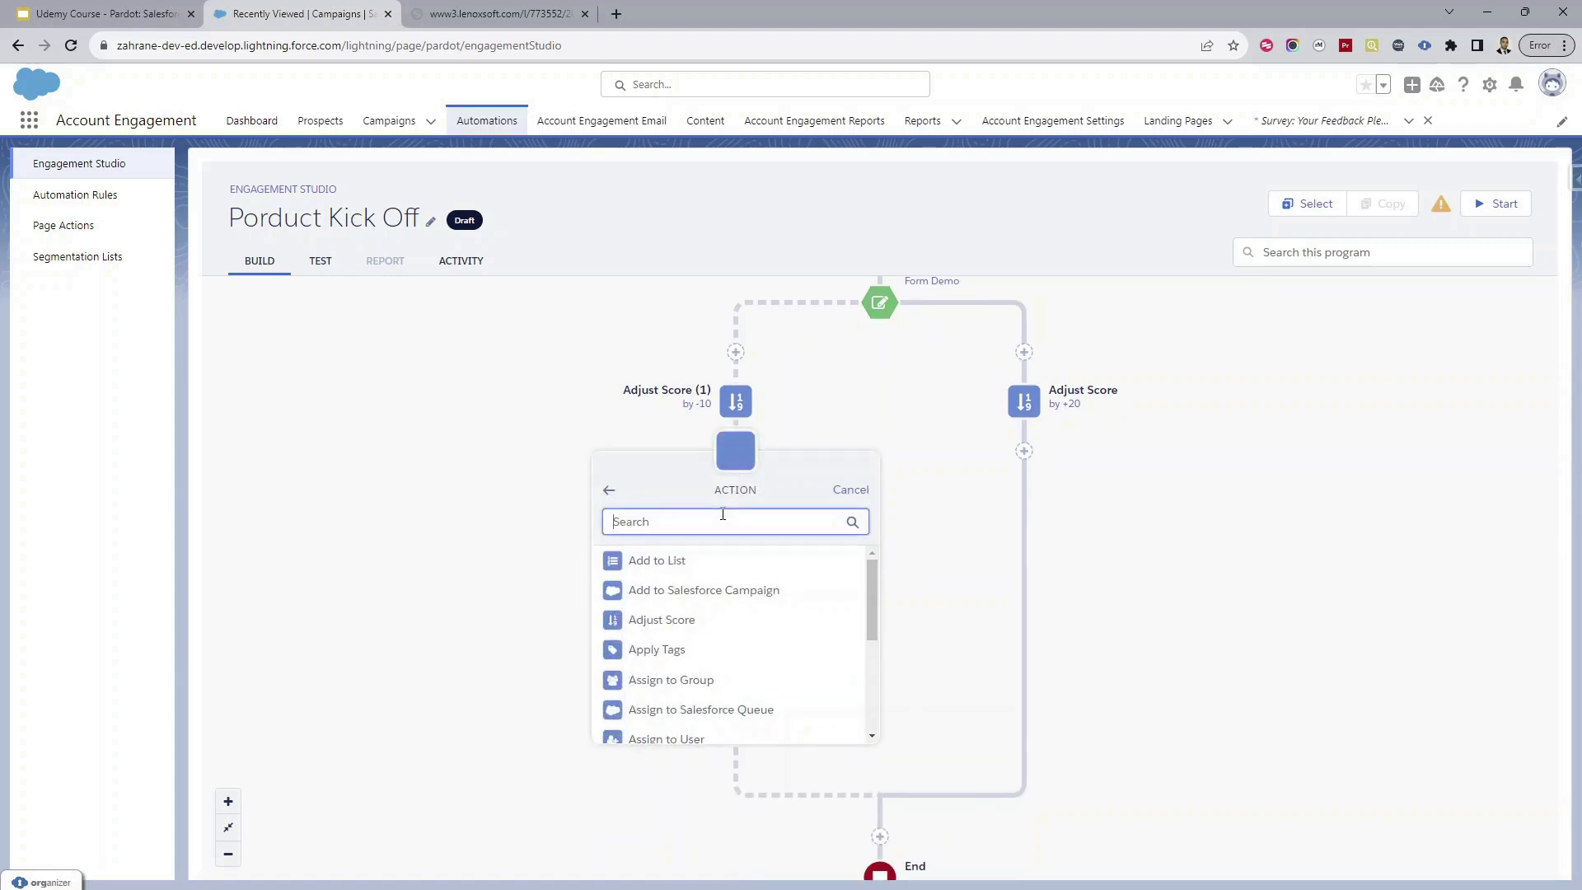
pyautogui.write('sen')
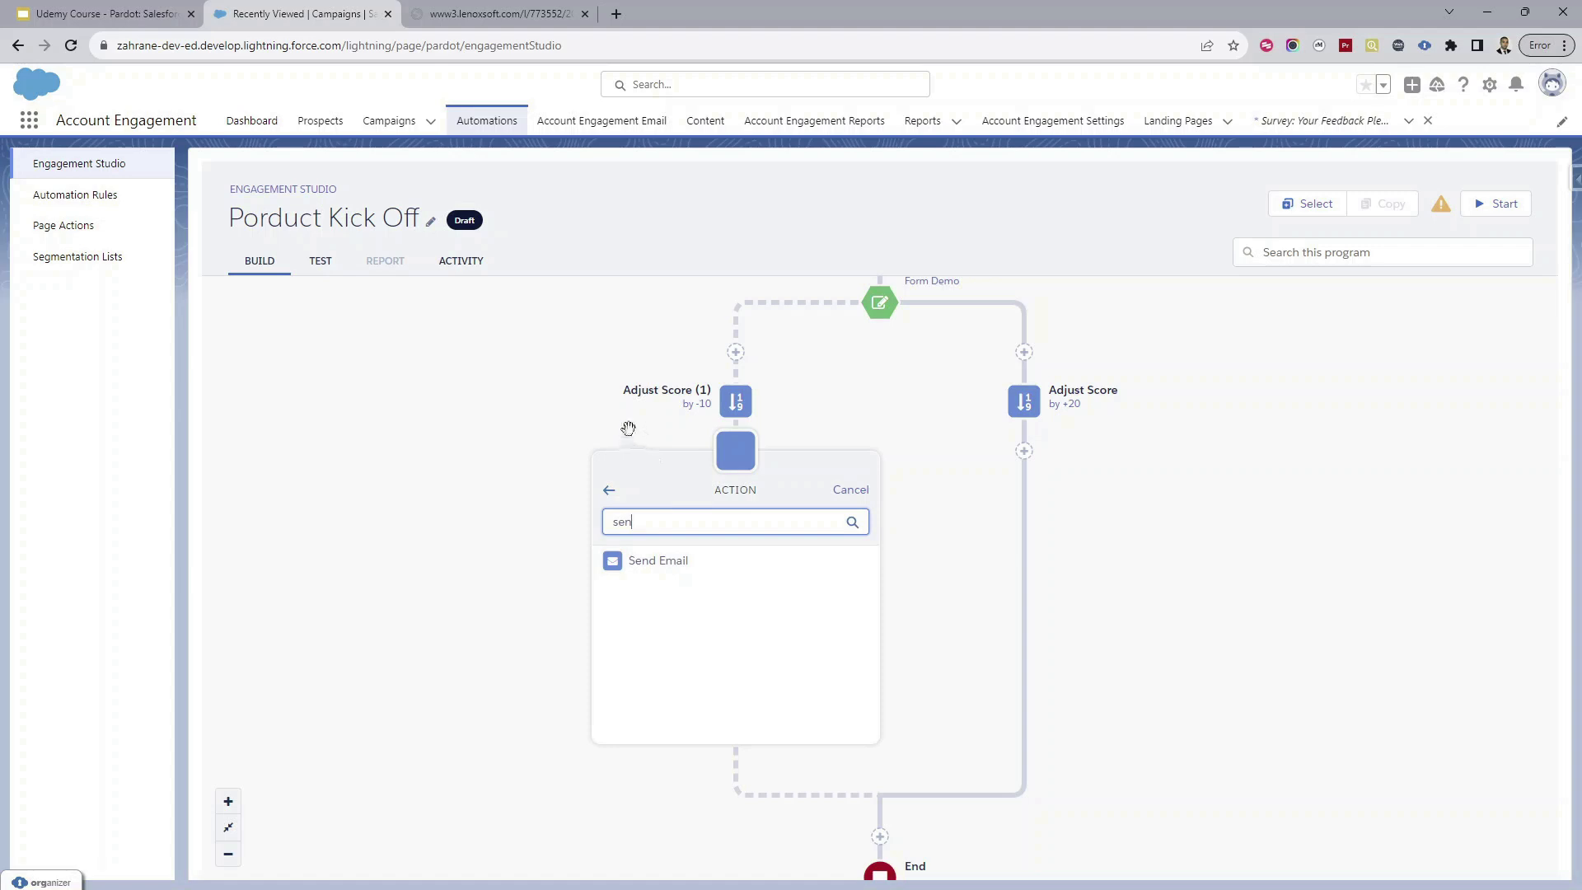
pyautogui.click(573, 433)
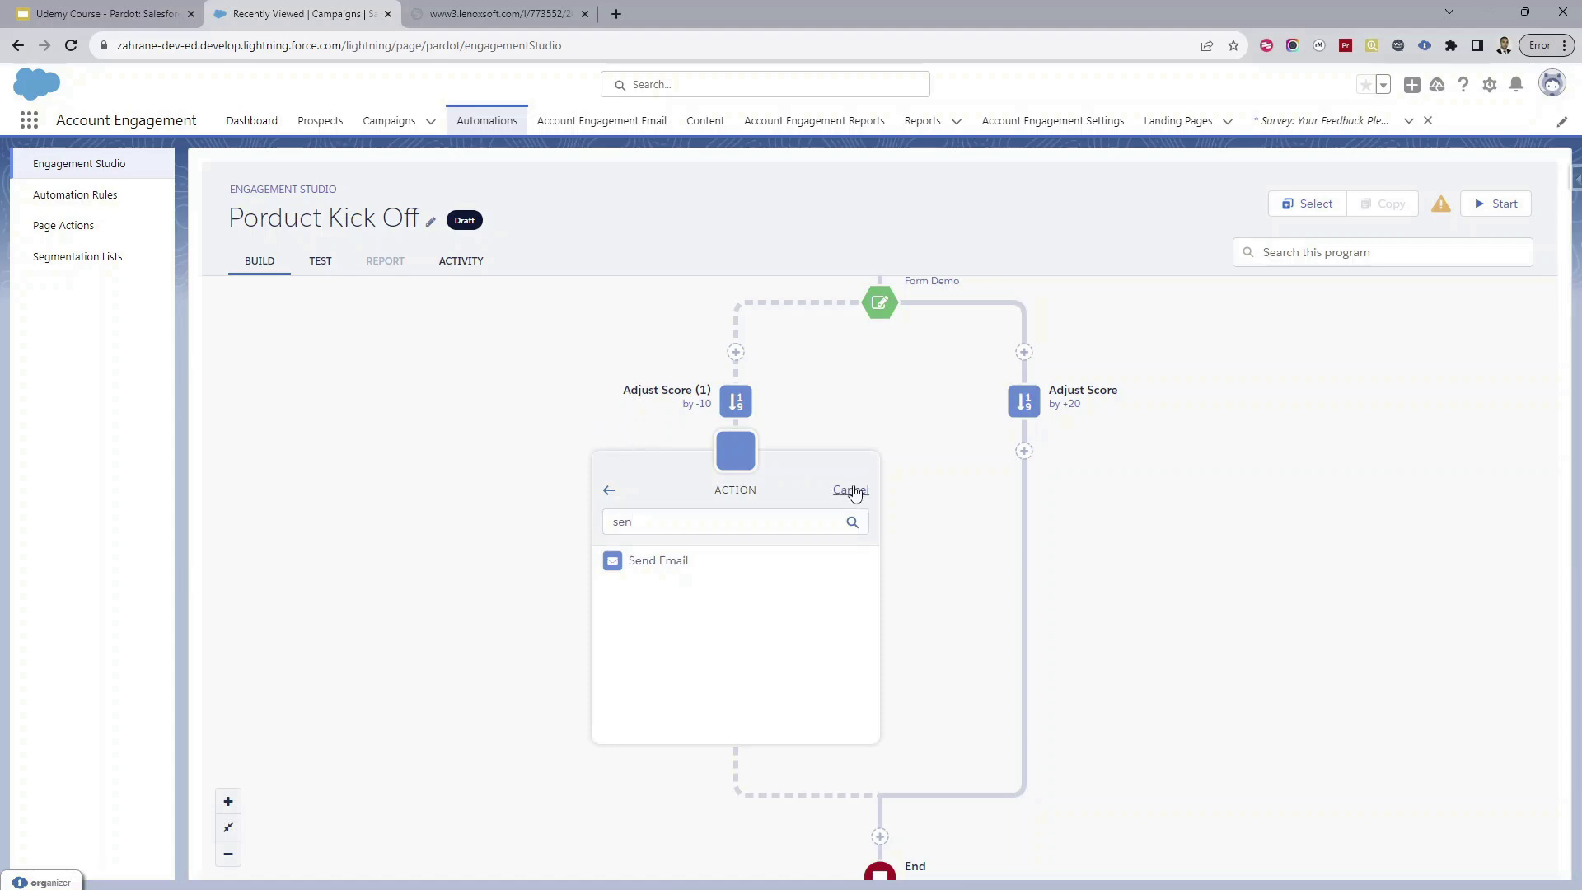
pyautogui.click(853, 492)
# Step: Check the use case diagram in the Google Slides presentation and add a Remove from List action below the -10 score adjustment
pyautogui.click(742, 517)
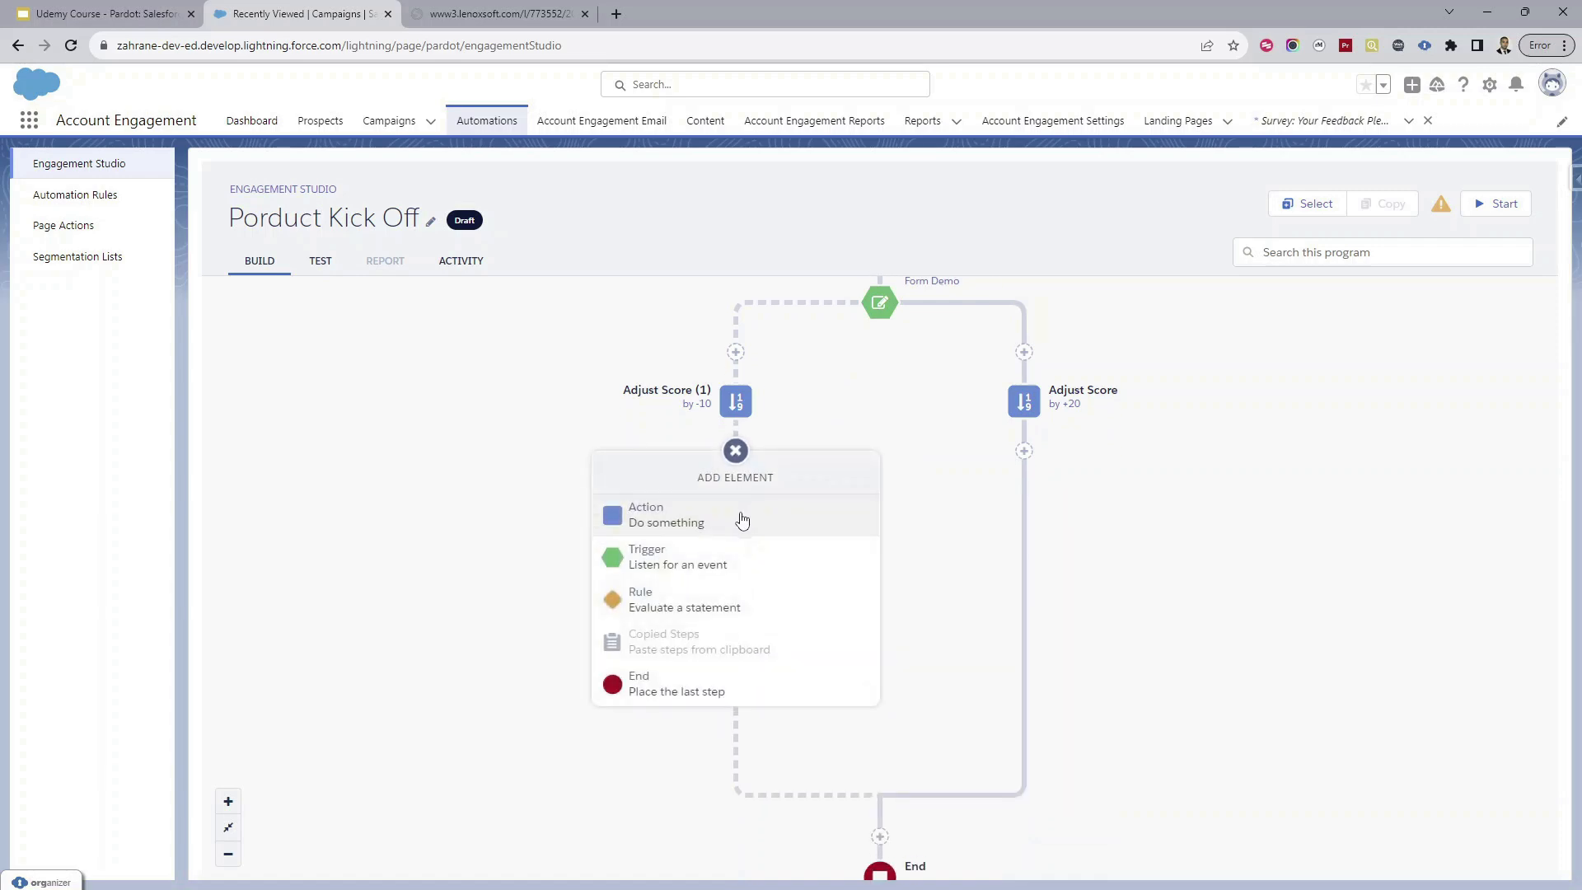
pyautogui.click(99, 13)
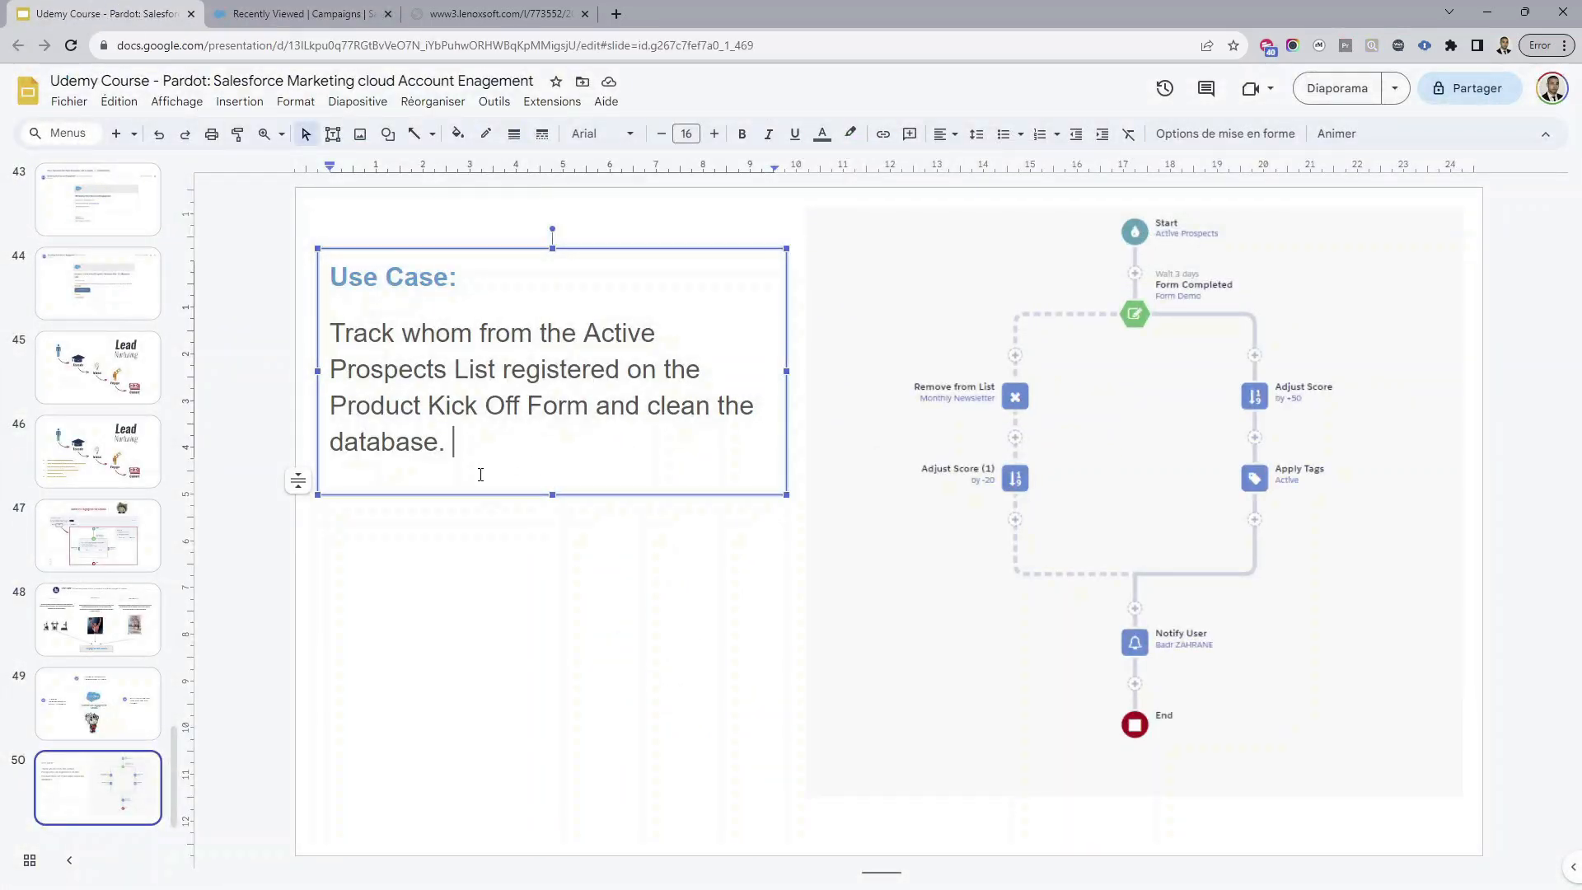
pyautogui.click(302, 15)
pyautogui.scroll(2, 931, 474)
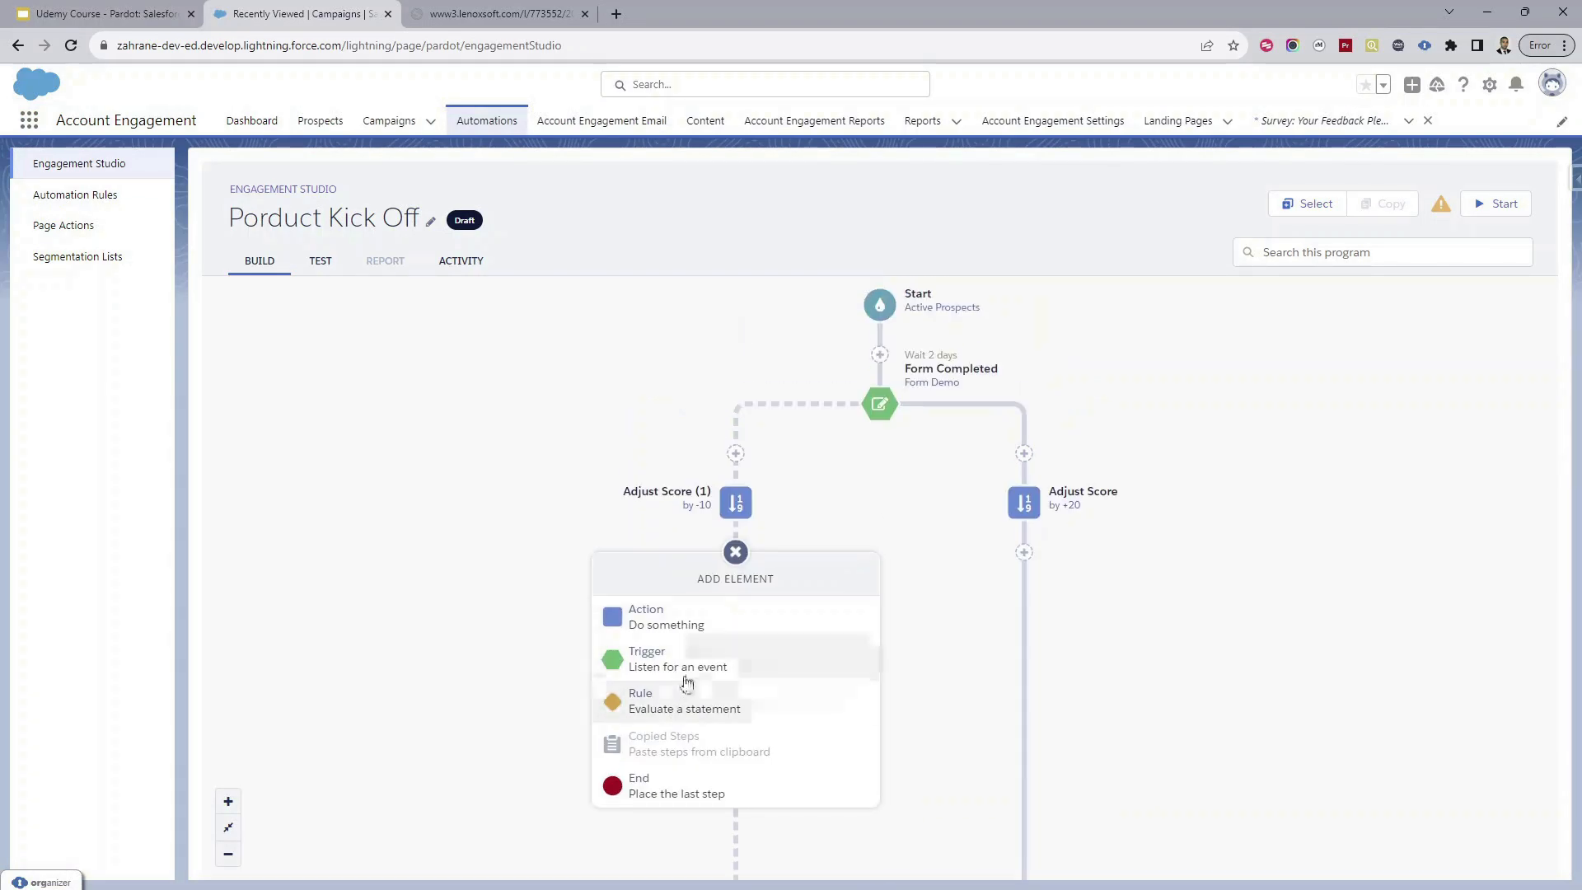
pyautogui.click(731, 633)
pyautogui.write('remo')
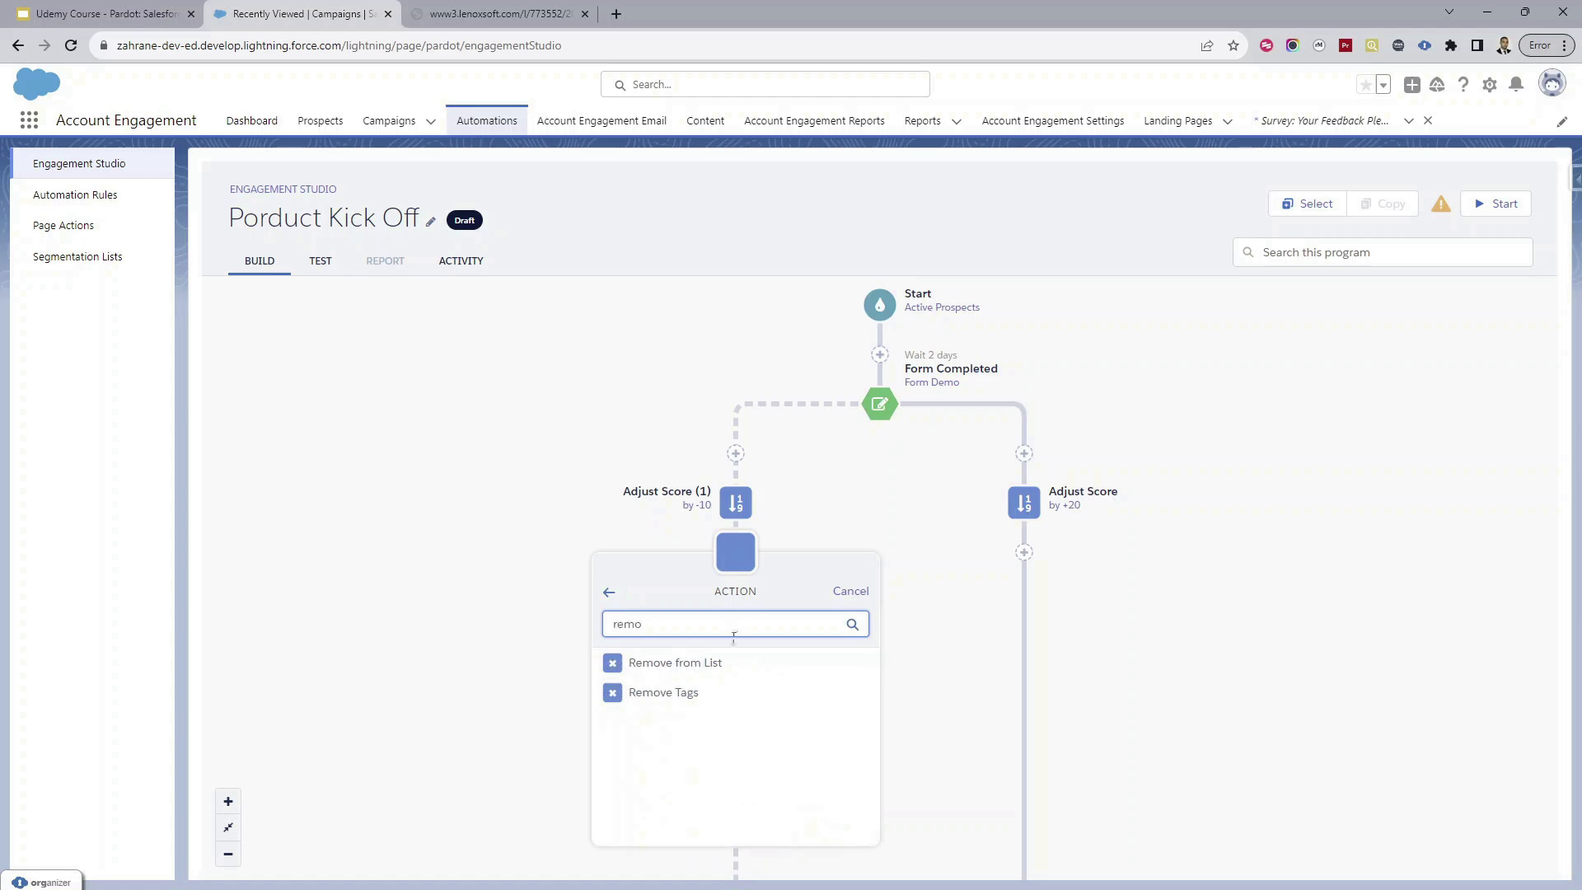
pyautogui.click(726, 663)
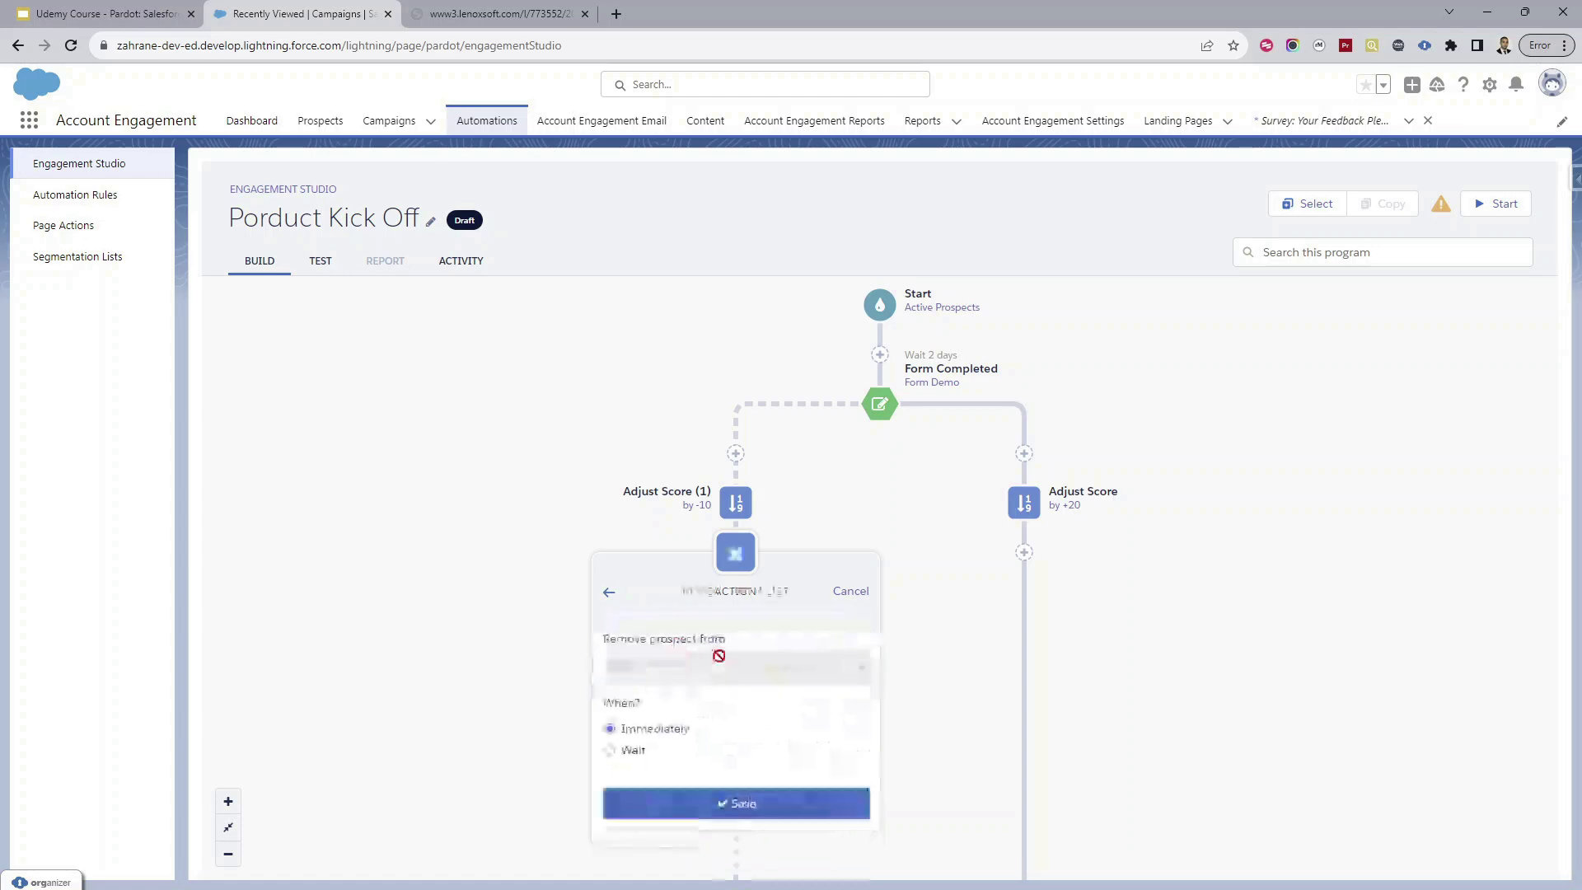
# Step: Set the action to remove prospects from the Monthly Newsletter list immediately and save it
pyautogui.click(726, 658)
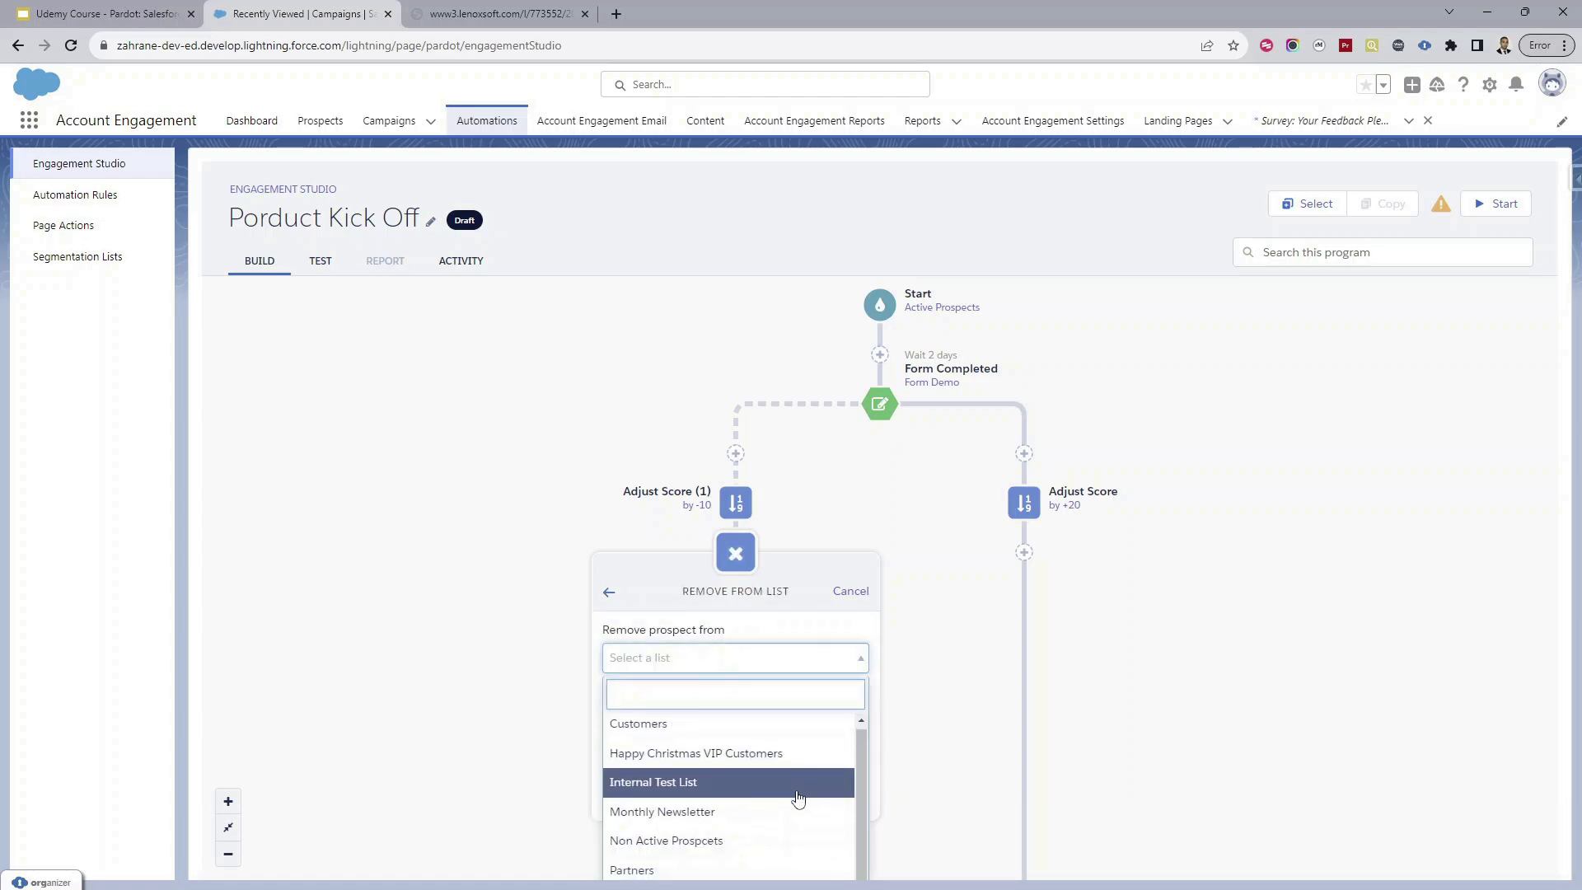
pyautogui.click(762, 815)
pyautogui.click(714, 804)
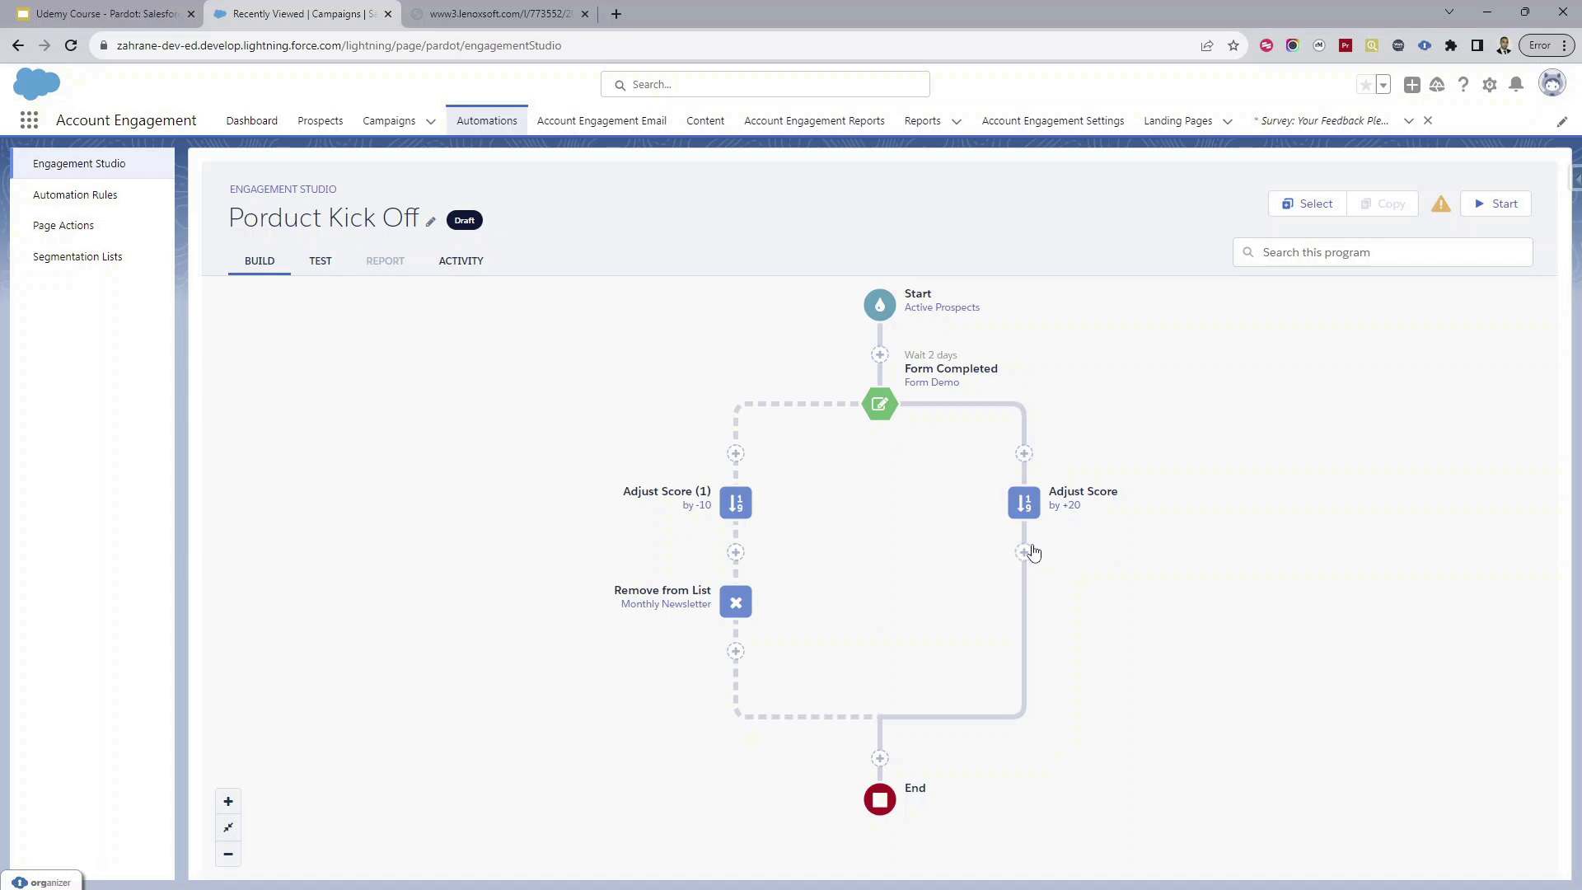
# Step: Add an Apply Tags action below the +20 score adjustment, enter the tag Top Leads, and save it
pyautogui.click(1030, 550)
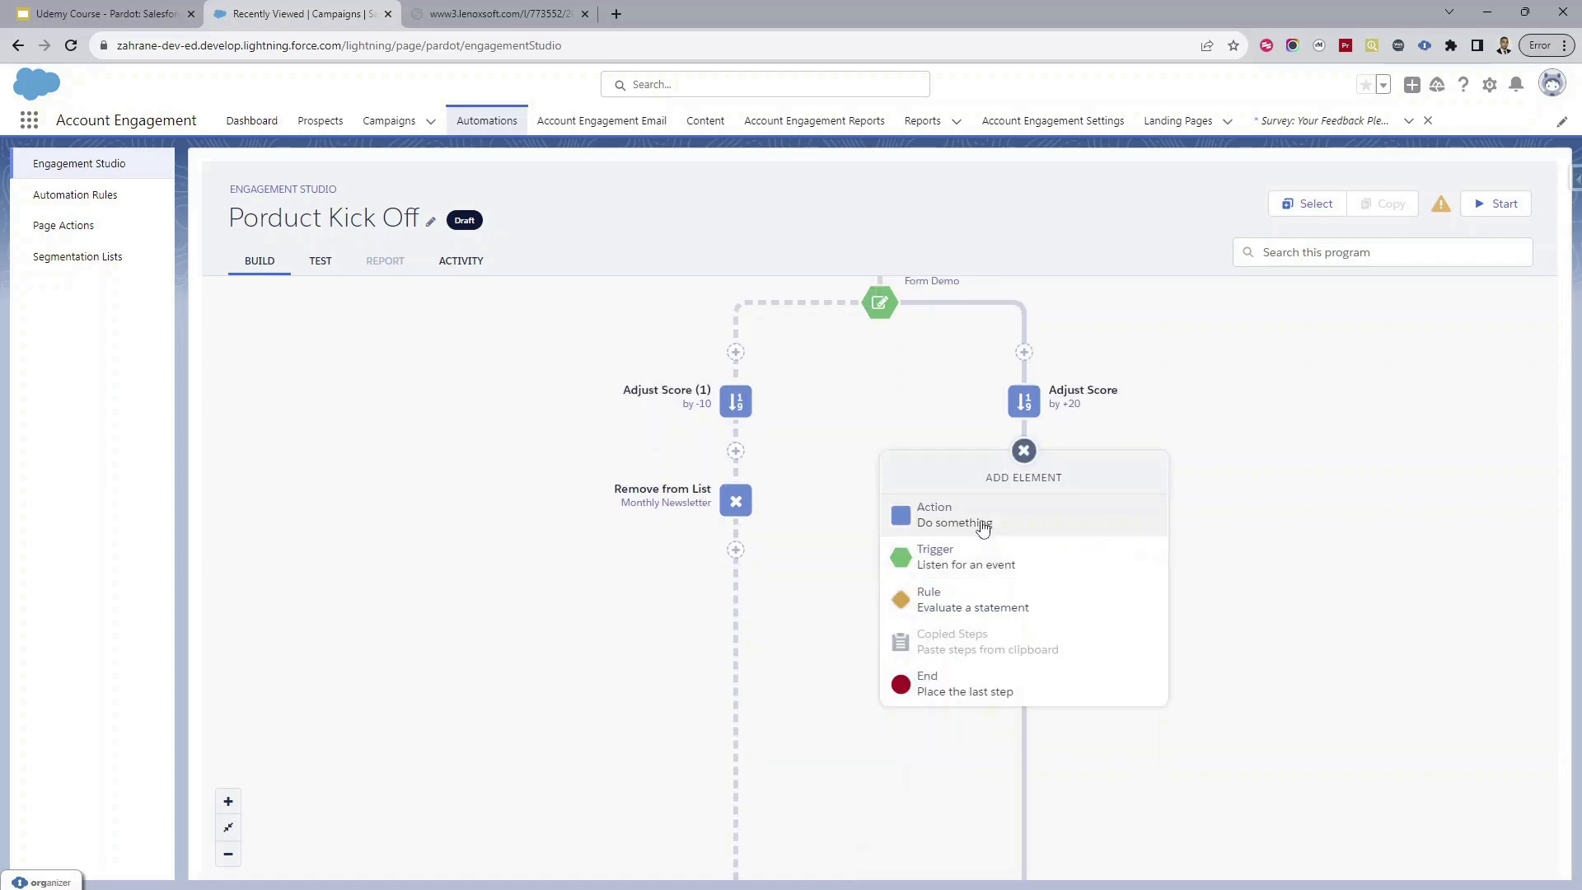
pyautogui.click(986, 519)
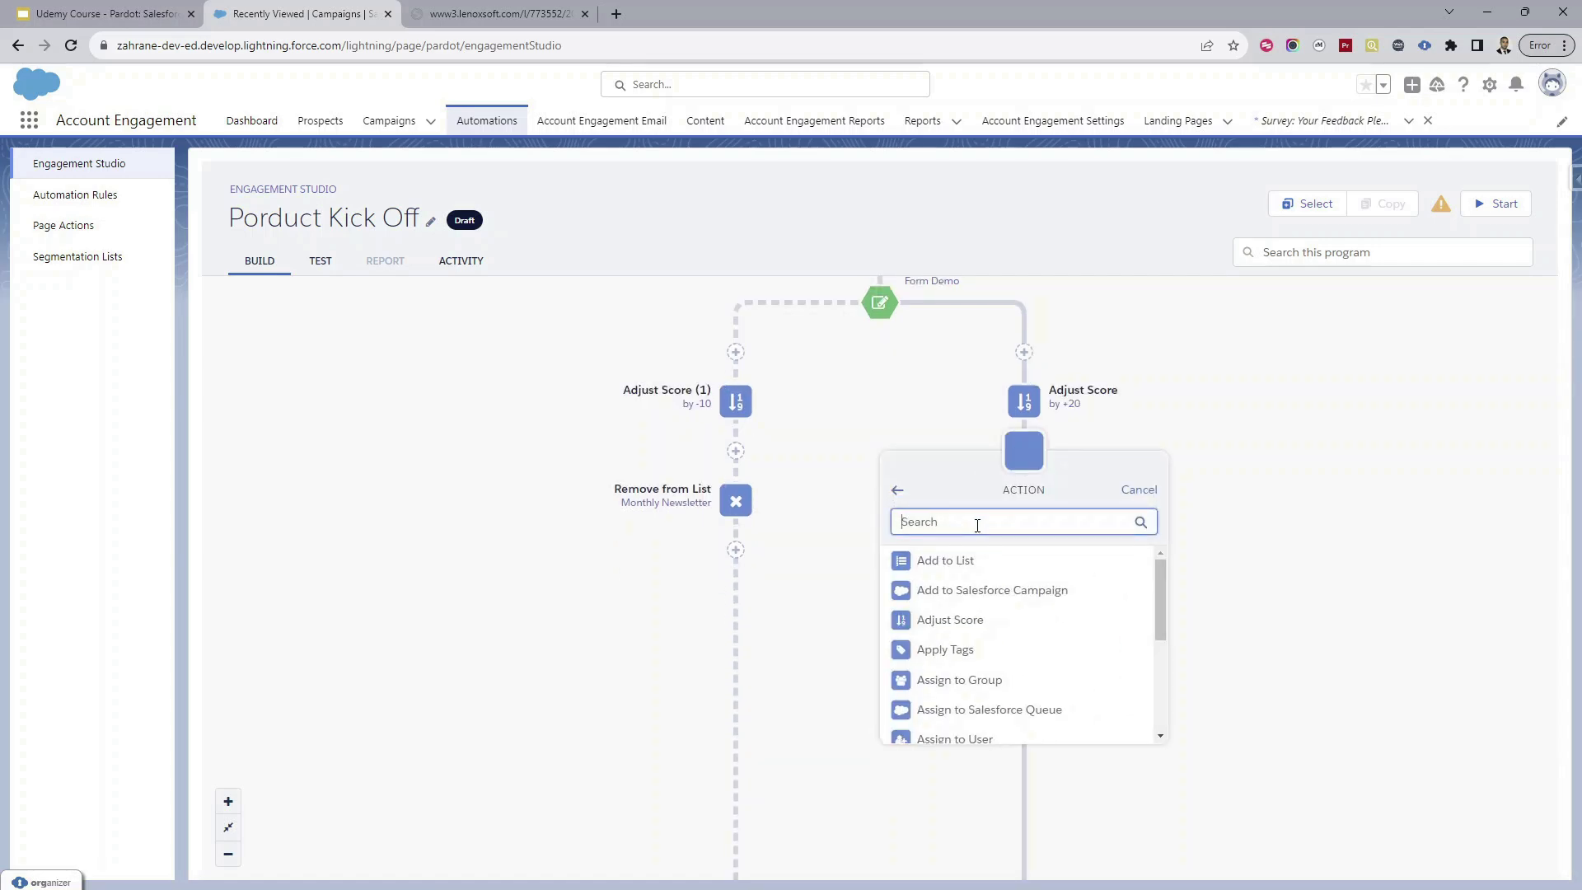
pyautogui.write('tags')
pyautogui.click(940, 561)
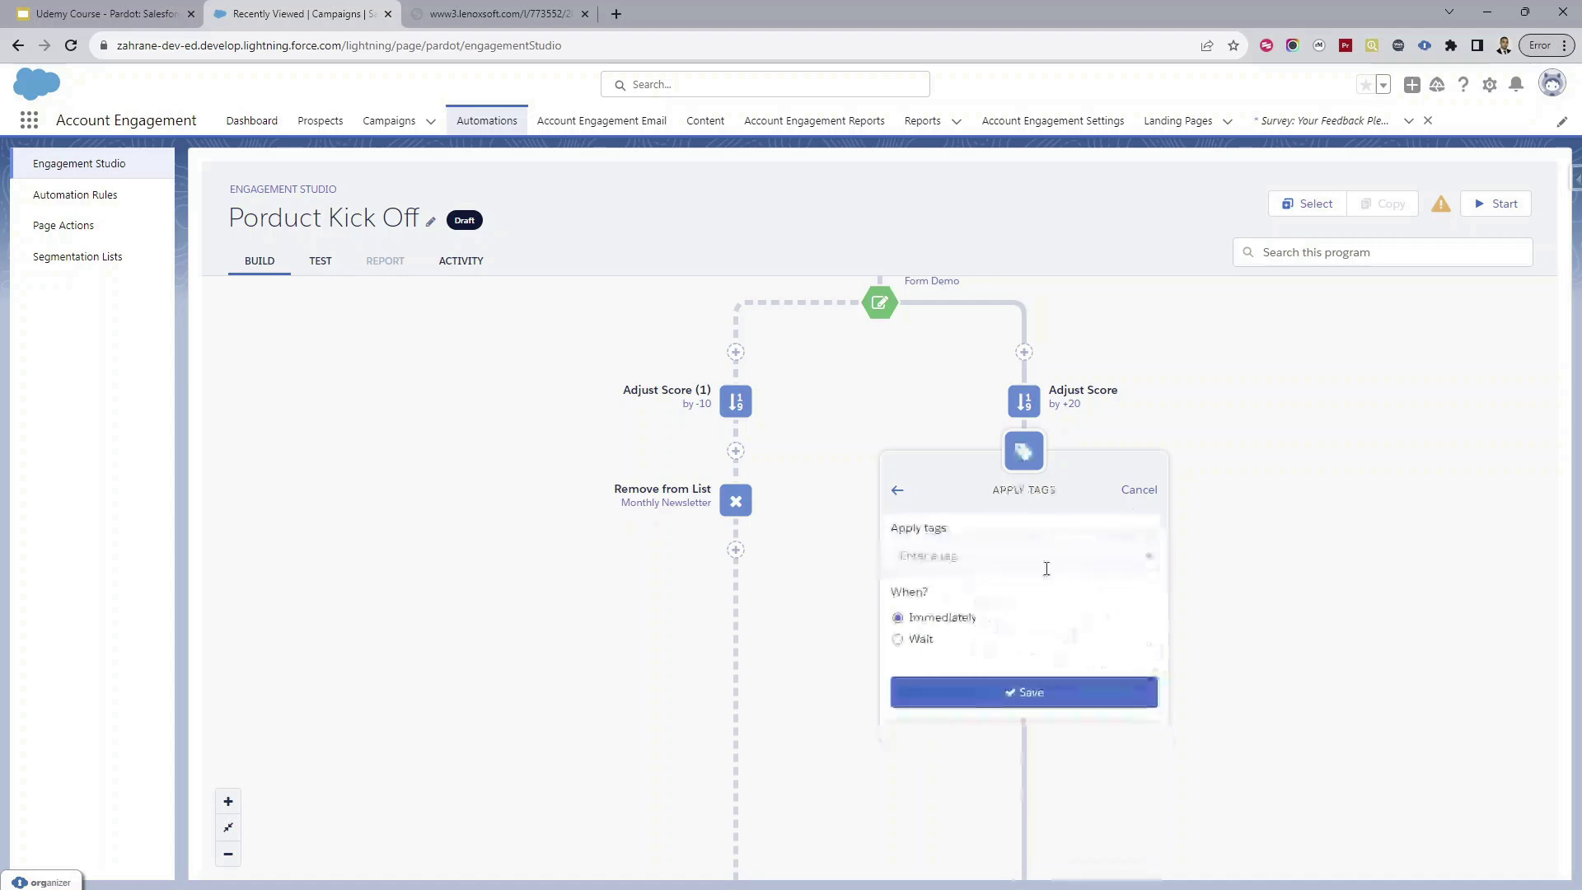
pyautogui.click(973, 554)
pyautogui.write('Tag')
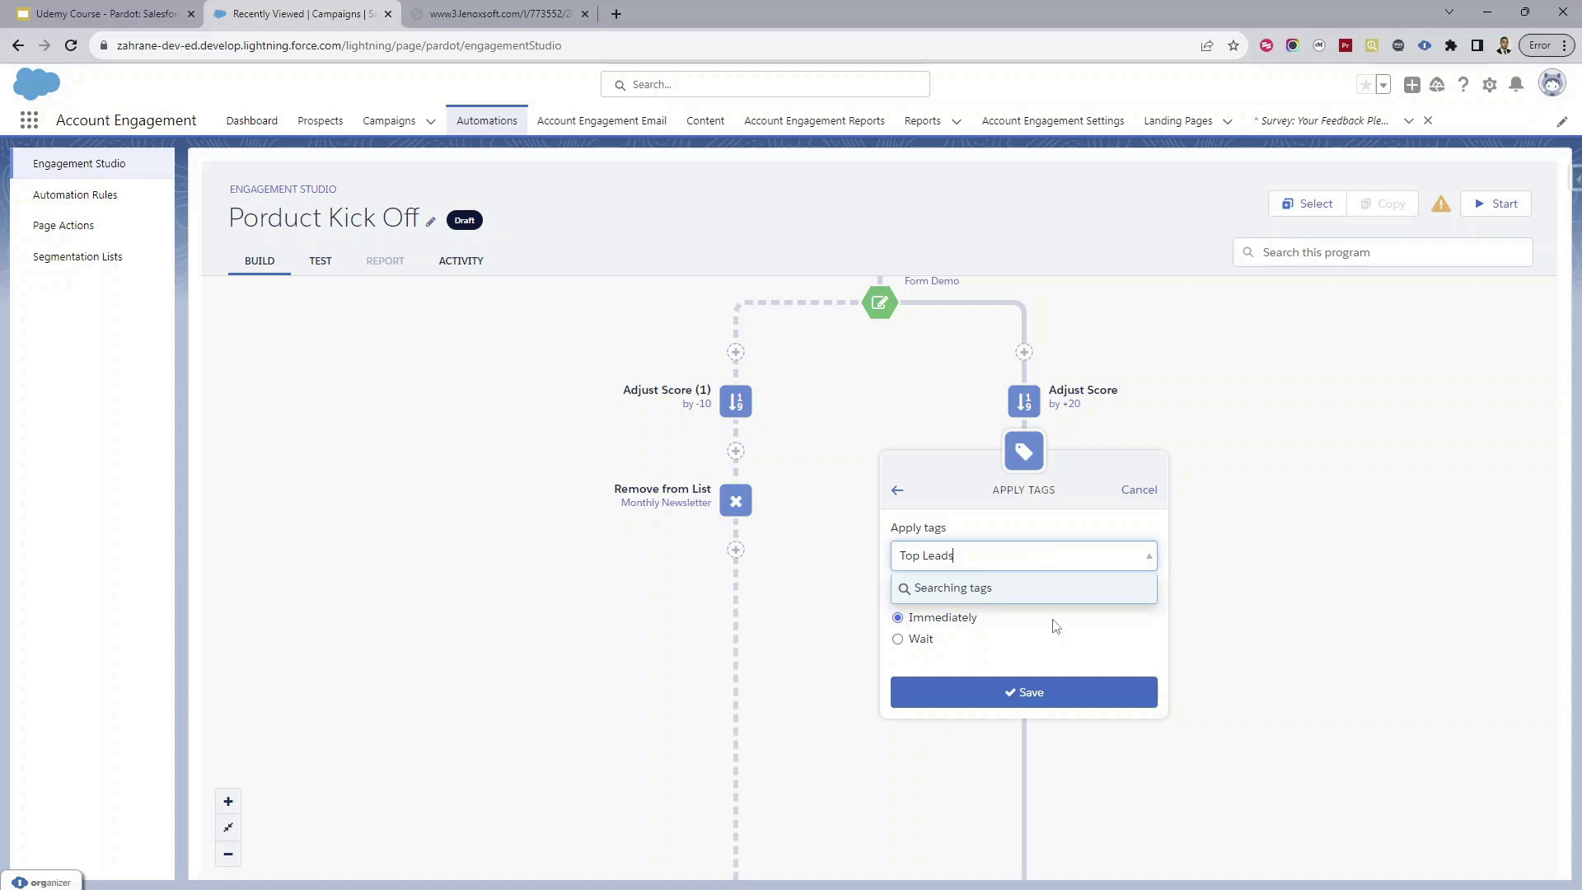
pyautogui.click(1051, 692)
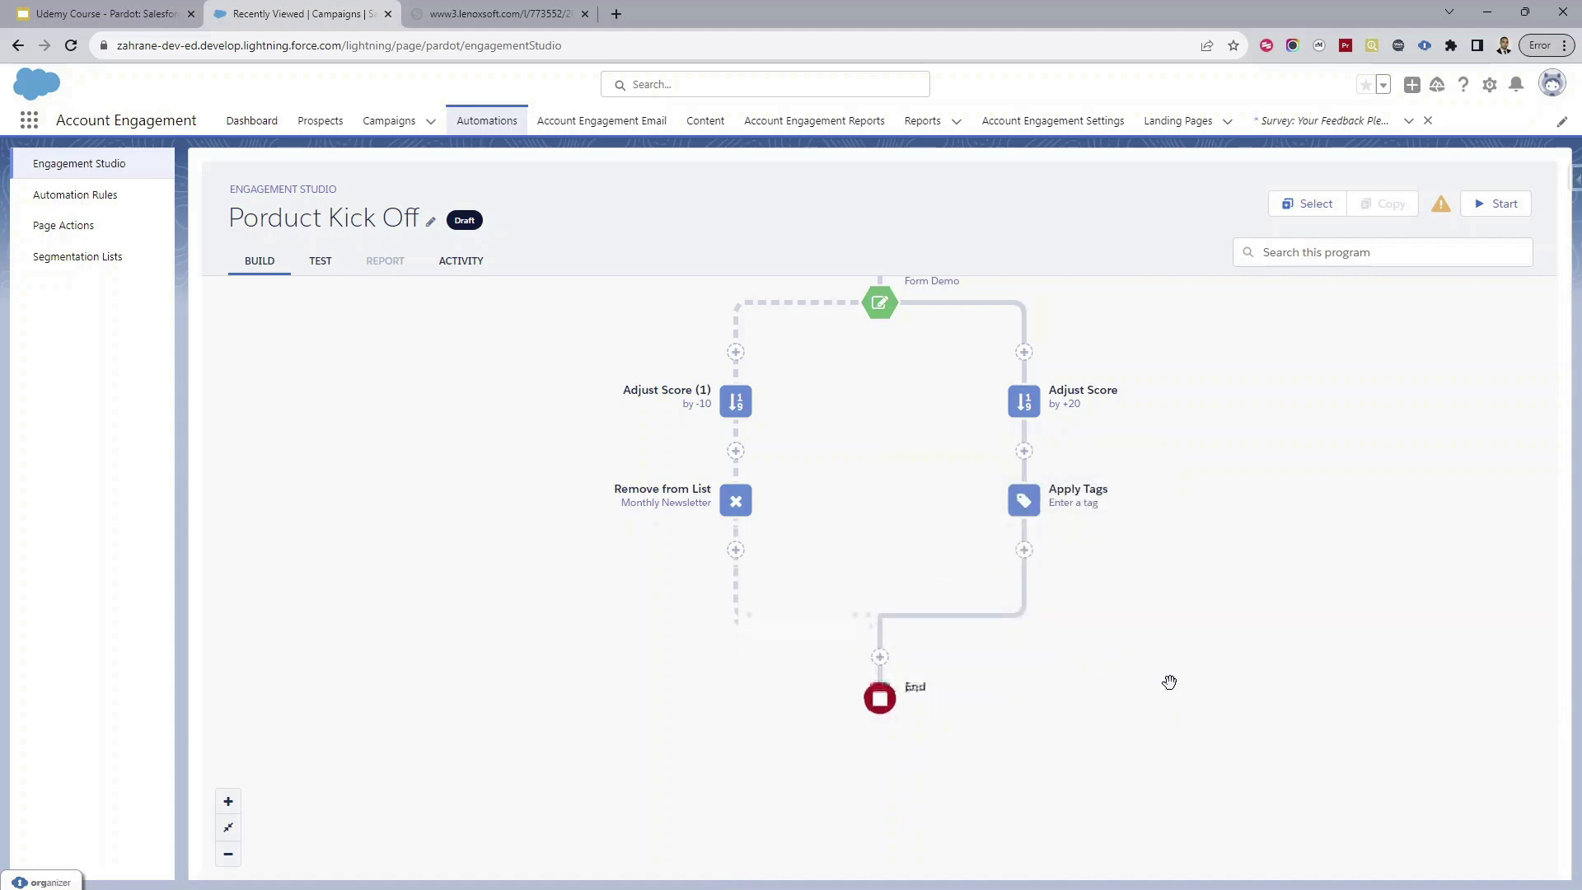
# Step: Add a Notify User action between the point where both branches merge and End
pyautogui.scroll(-1, 1165, 709)
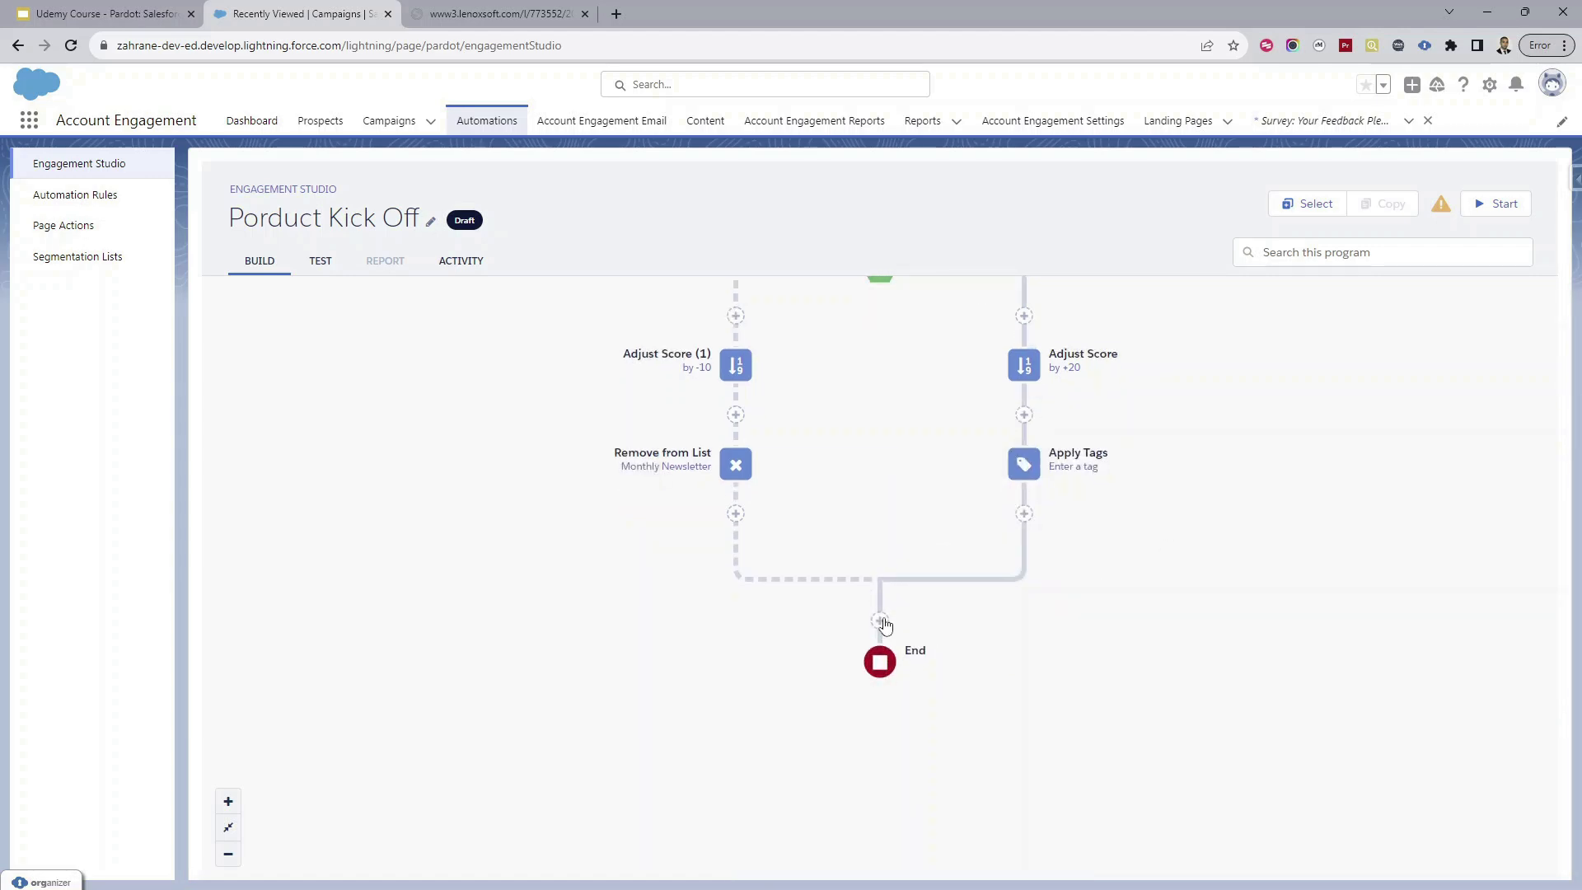
pyautogui.click(881, 622)
pyautogui.click(840, 519)
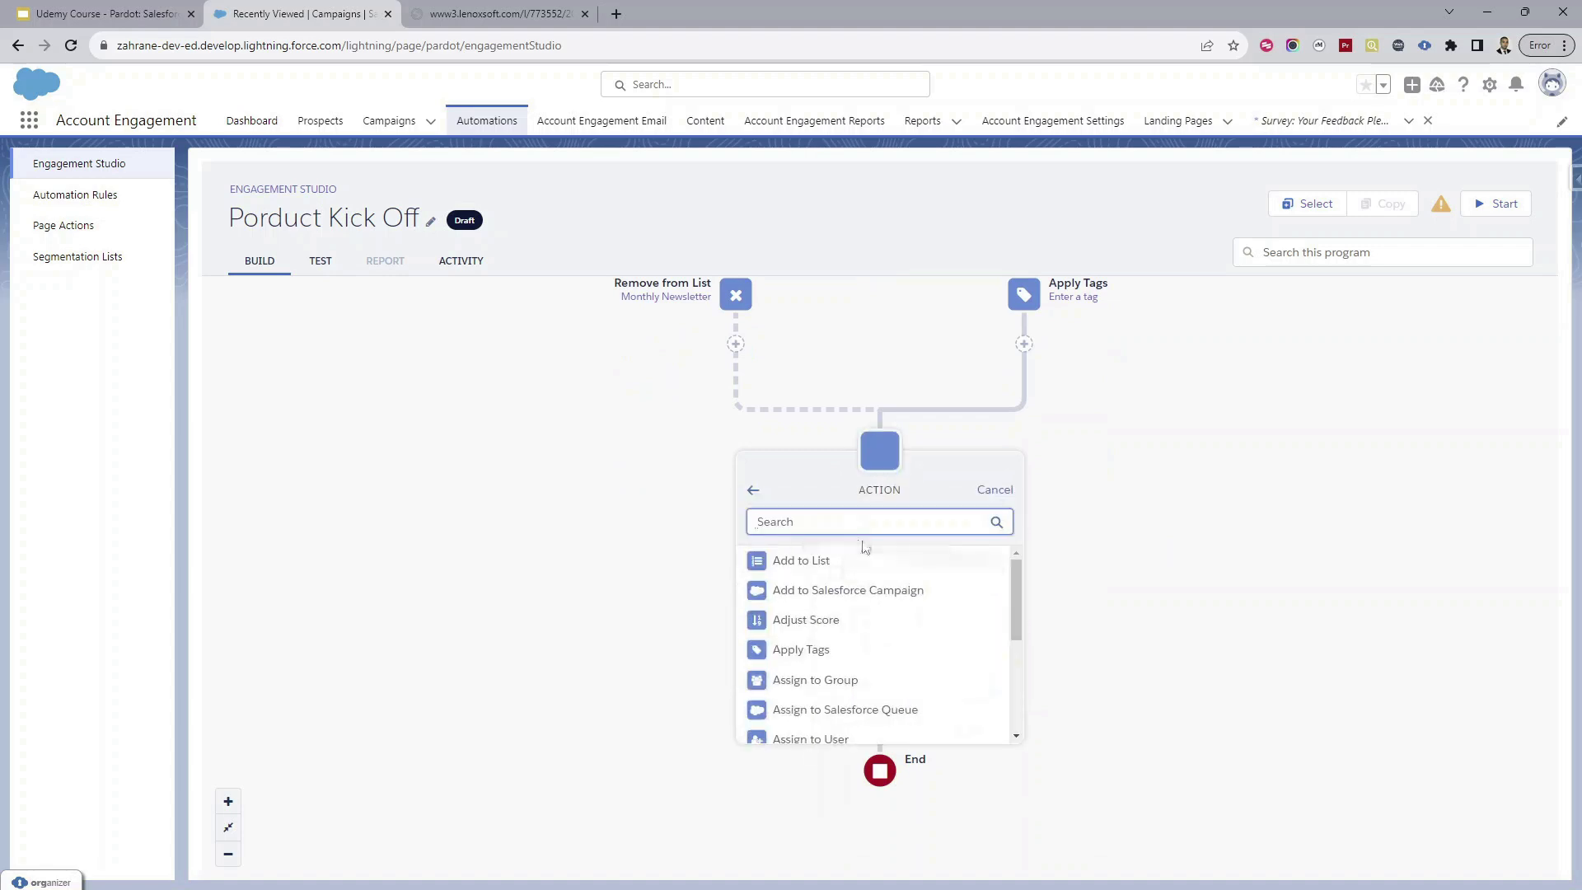
pyautogui.write('npt')
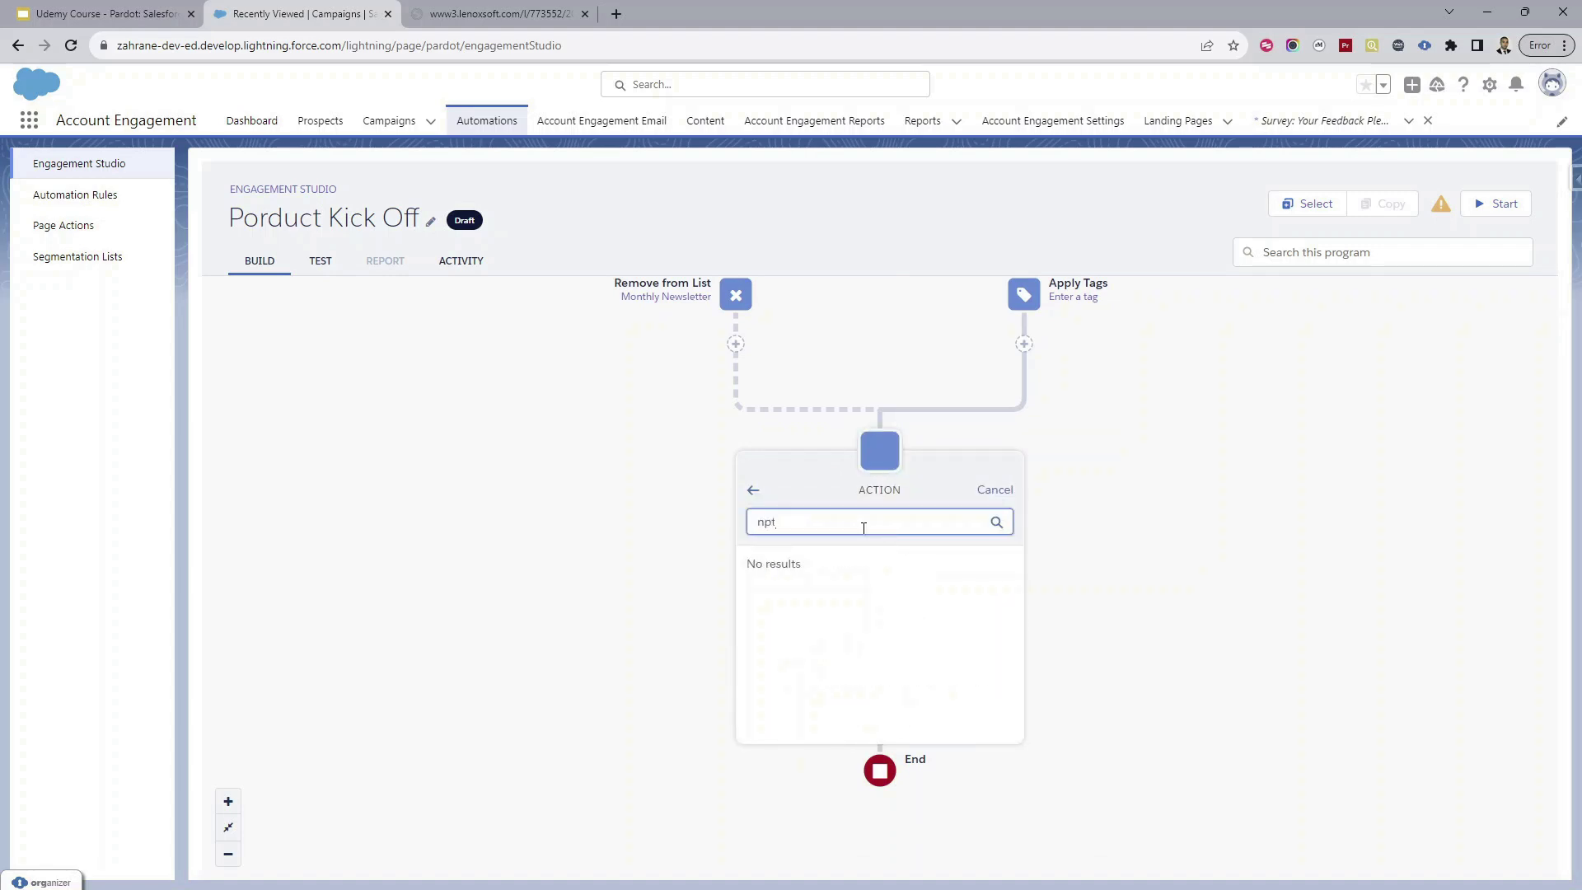
pyautogui.press('BackSpace')
pyautogui.press('BackSpace')
pyautogui.press('BackSpace')
pyautogui.write('not')
pyautogui.click(785, 559)
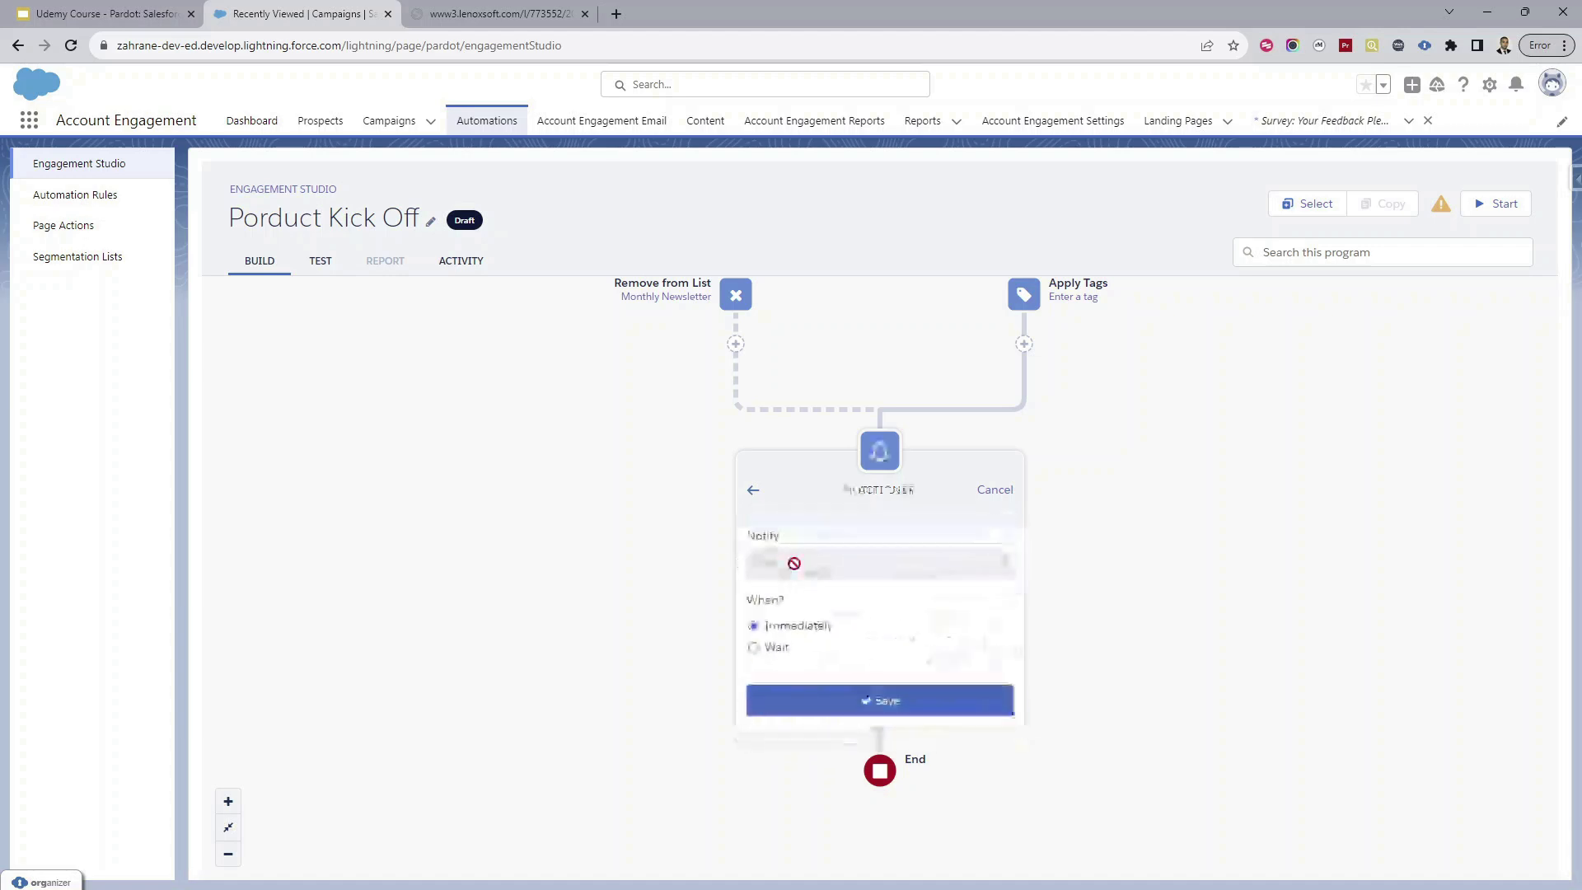
# Step: Choose the user to notify immediately and save the notification action
pyautogui.click(824, 565)
pyautogui.click(829, 656)
pyautogui.click(907, 698)
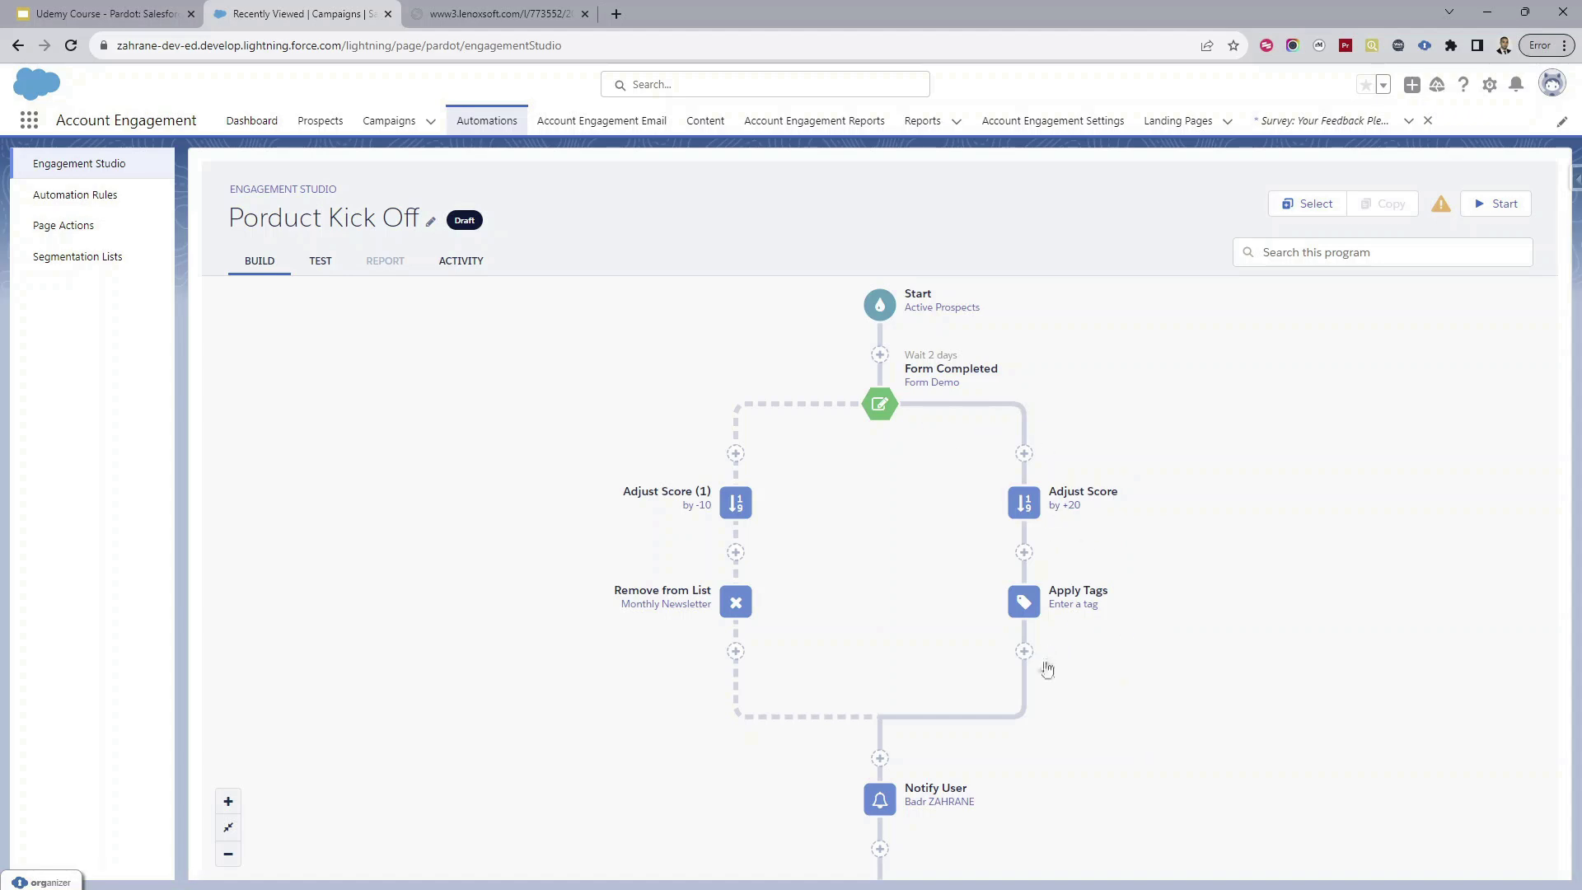
pyautogui.scroll(-1, 1102, 669)
pyautogui.moveTo(1104, 650); pyautogui.dragTo(1093, 686)
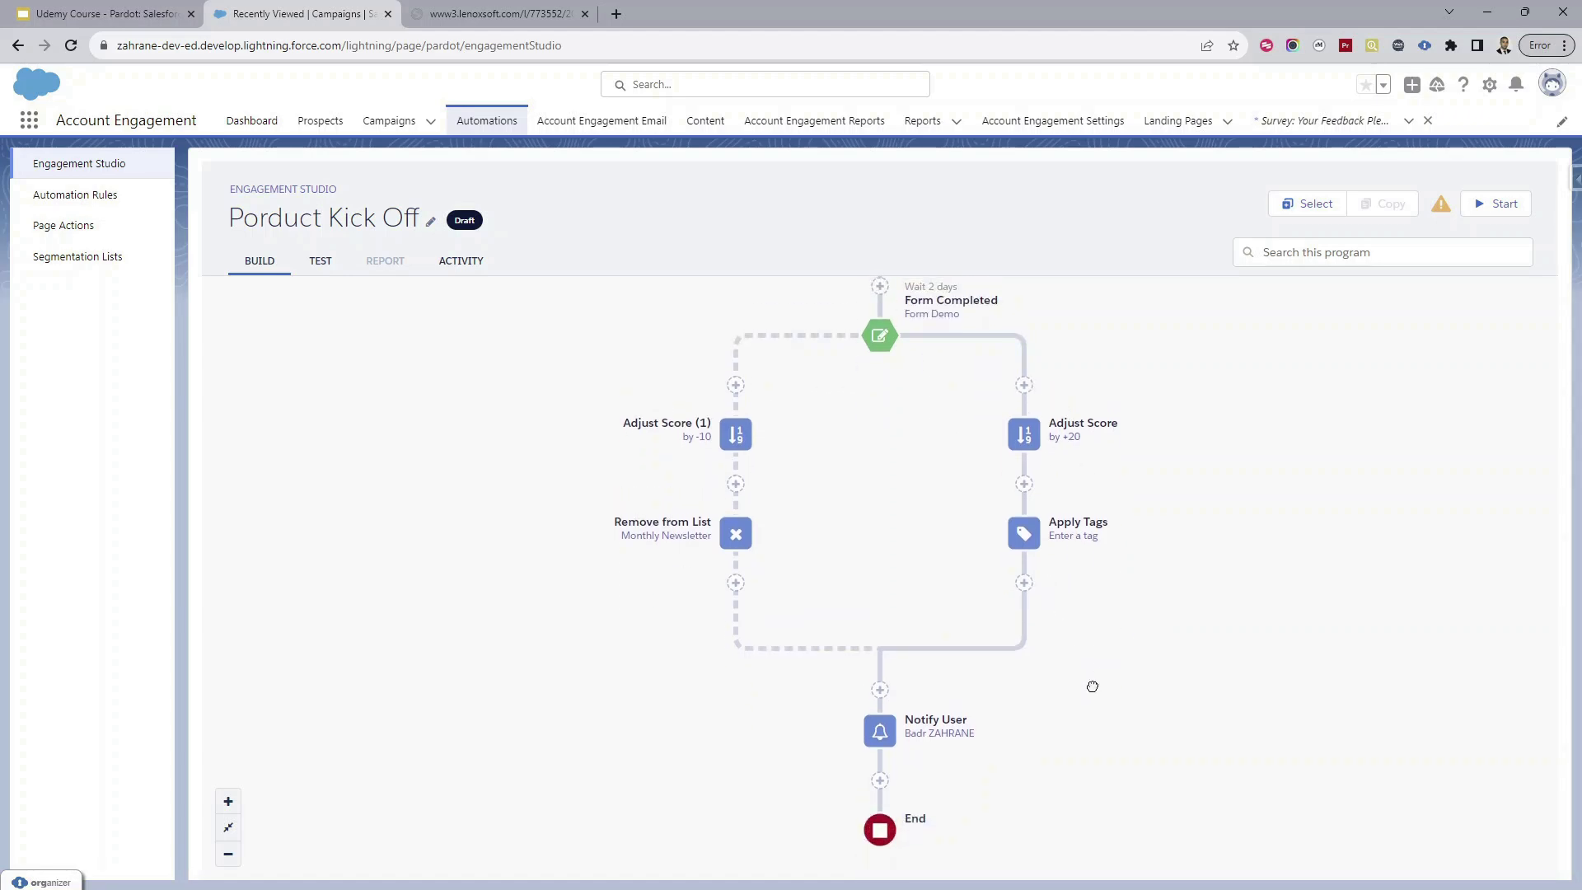